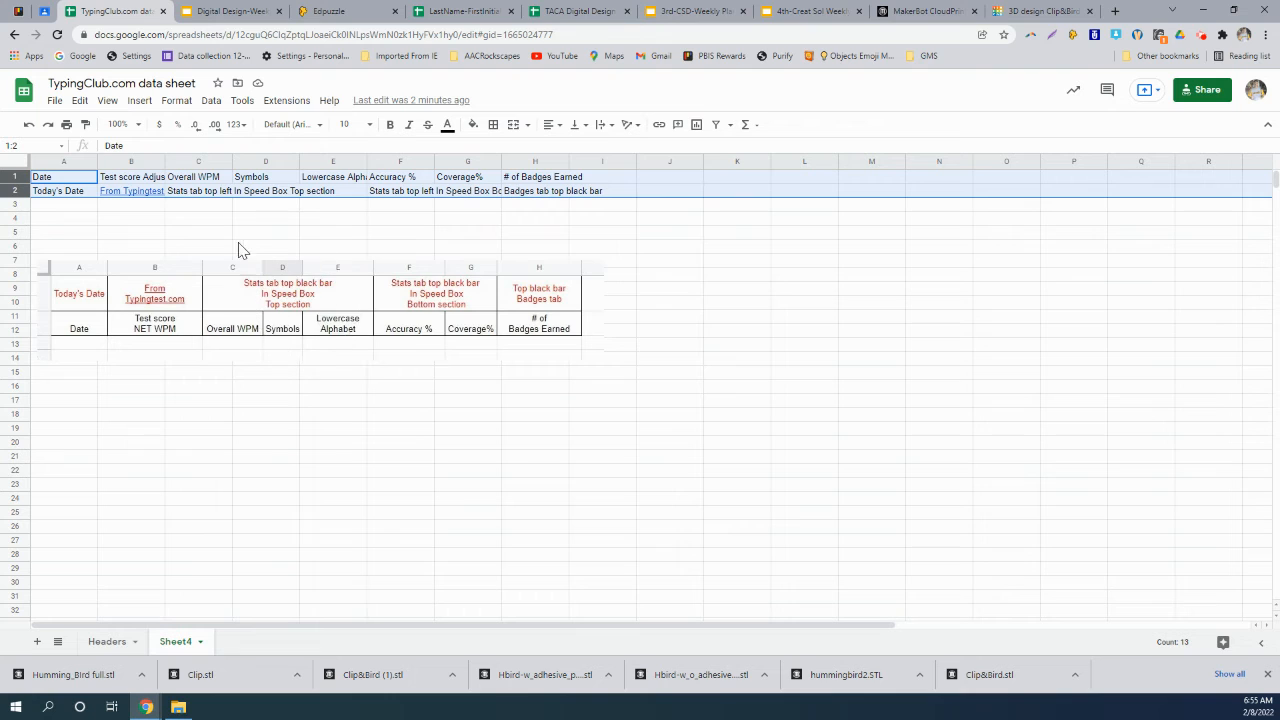
# Replace the word "left" with "black bar" in cell C2's text.
pyautogui.click(209, 213)
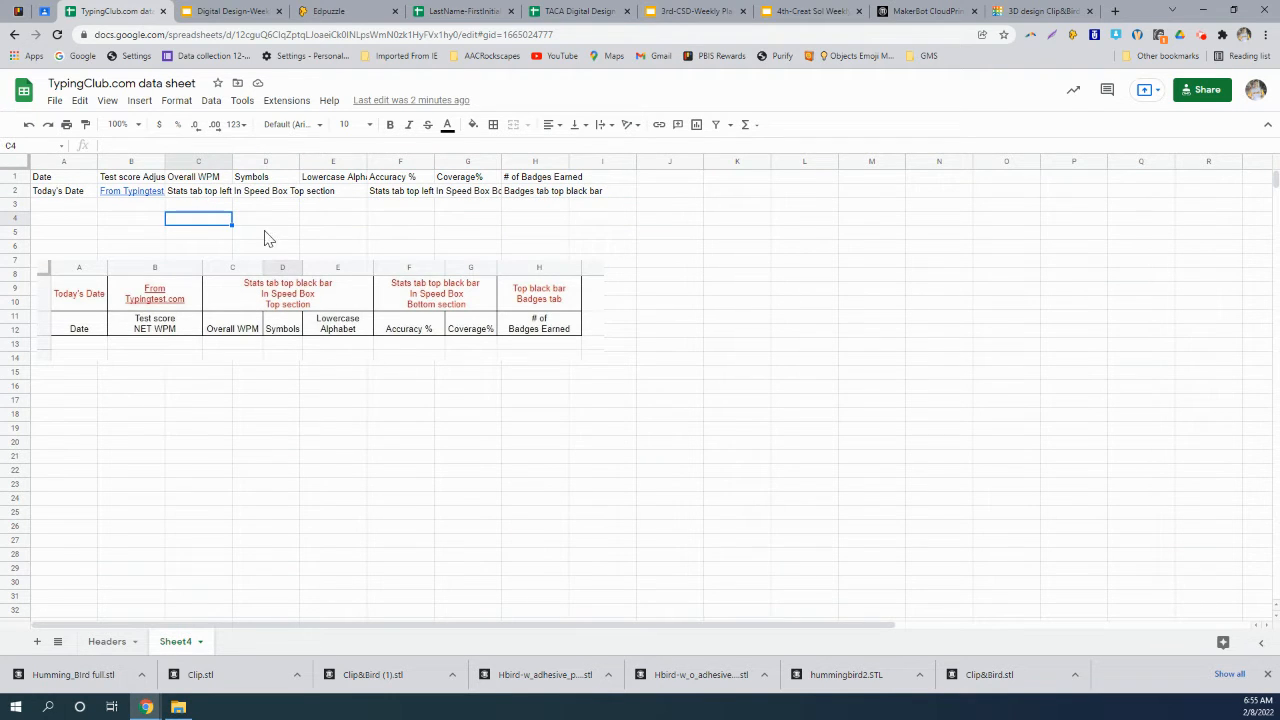
pyautogui.click(208, 192)
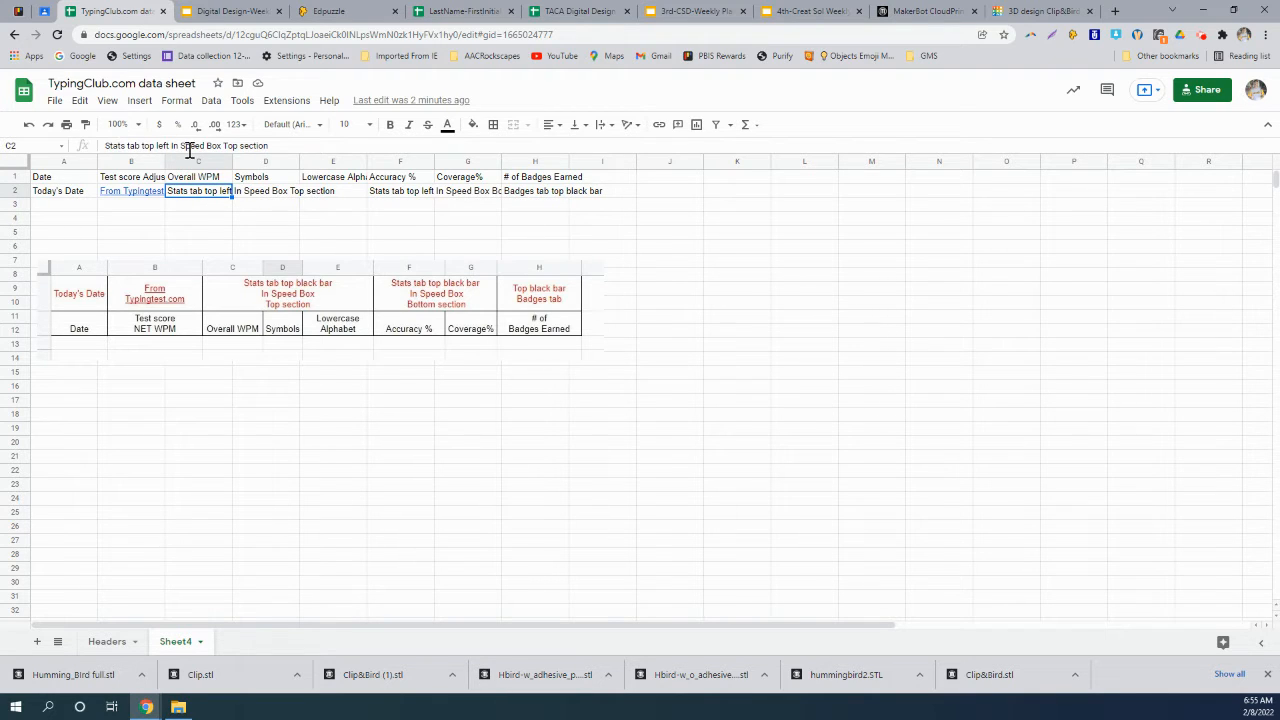
pyautogui.moveTo(282, 146); pyautogui.dragTo(100, 141)
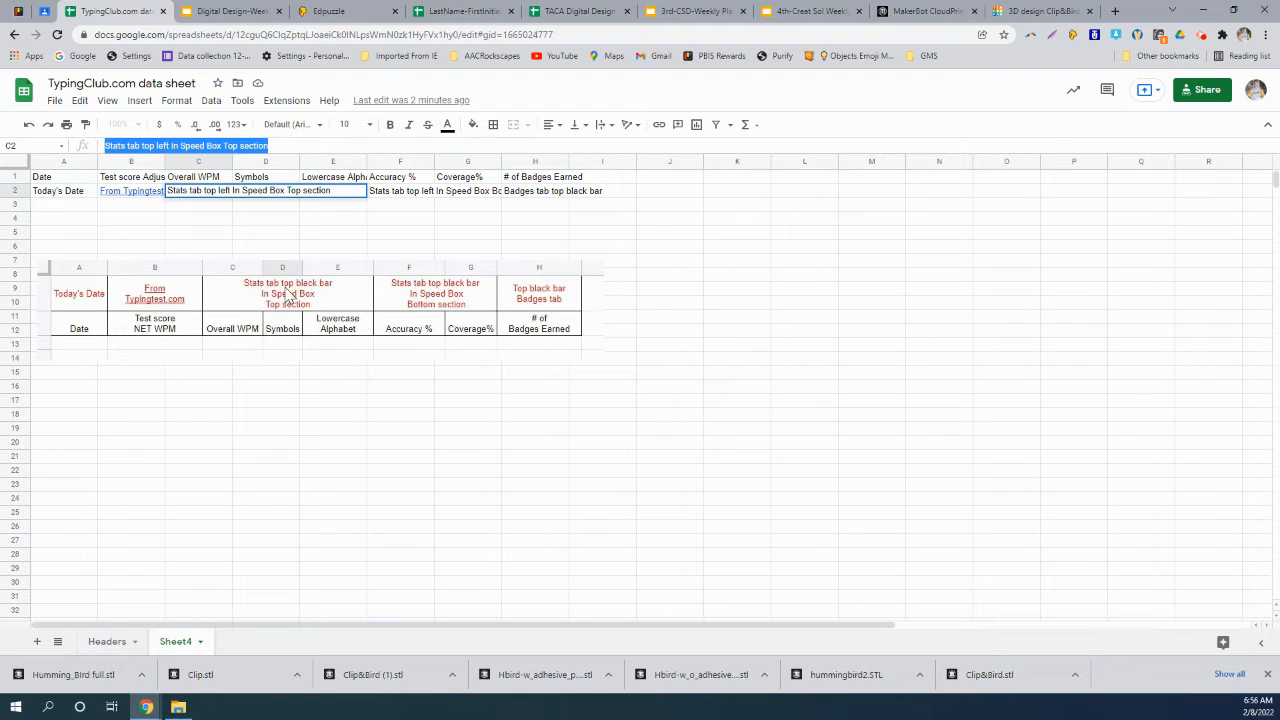
pyautogui.doubleClick(225, 190)
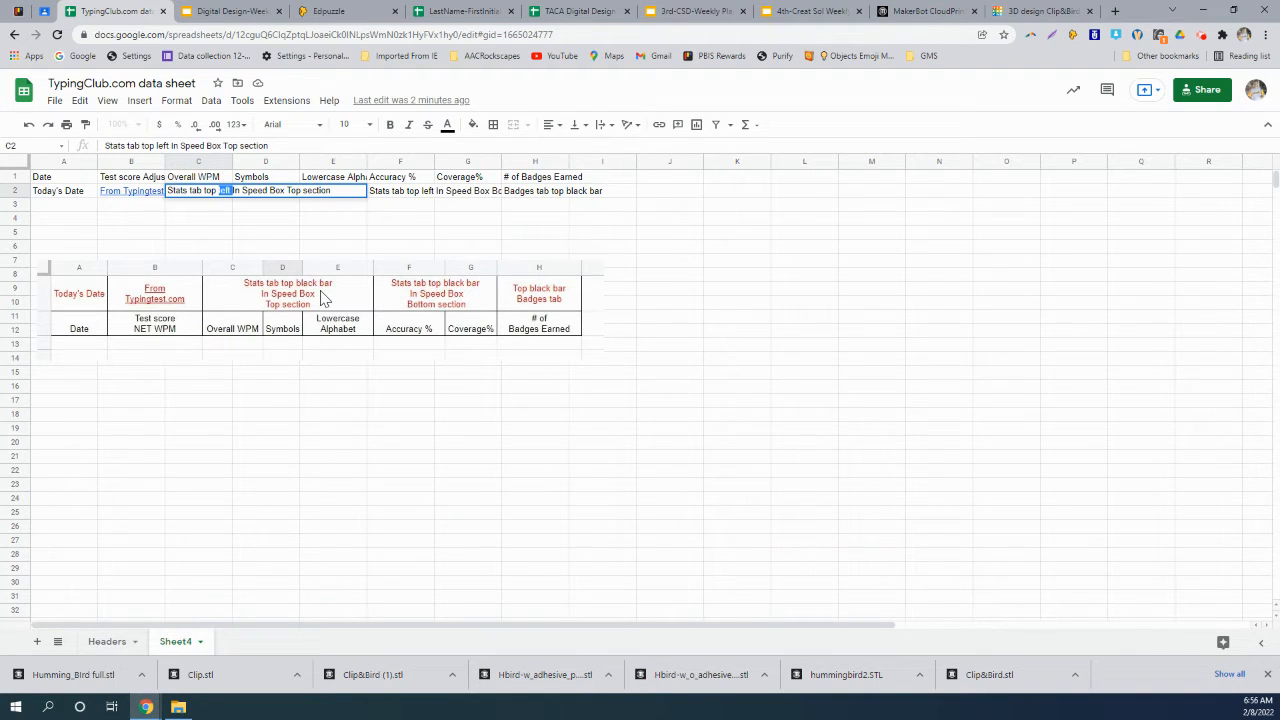
pyautogui.write('black ba')
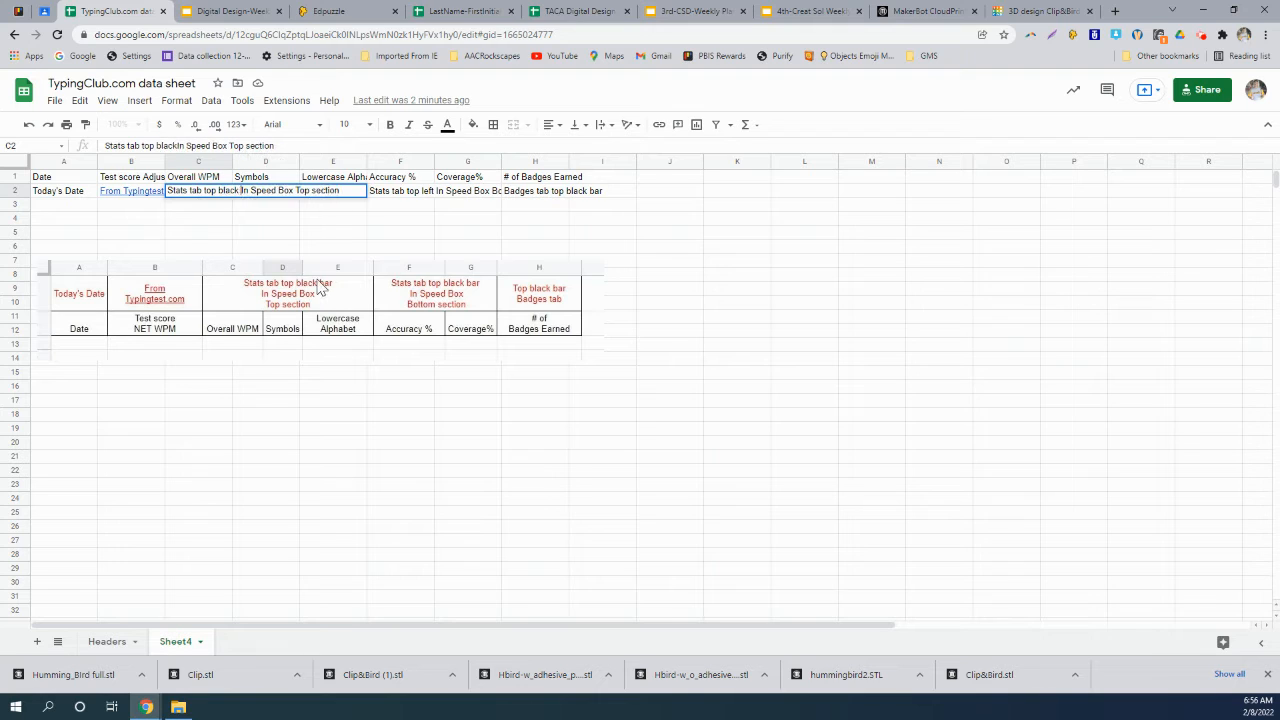
pyautogui.write('r')
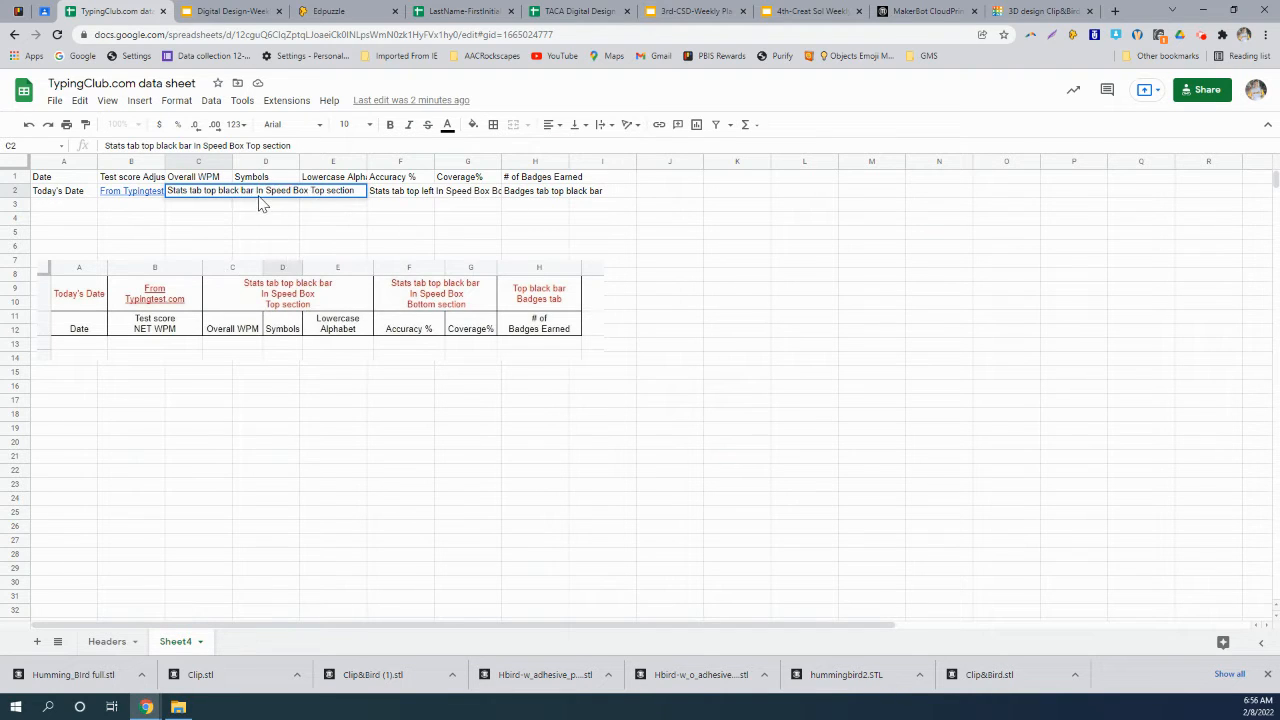
# Split cell C2's text into three lines: "Stats tab top black bar", "In Speed Box" and "Top section".
pyautogui.press('ctrl')
pyautogui.press('ctrl')
pyautogui.press('ctrl')
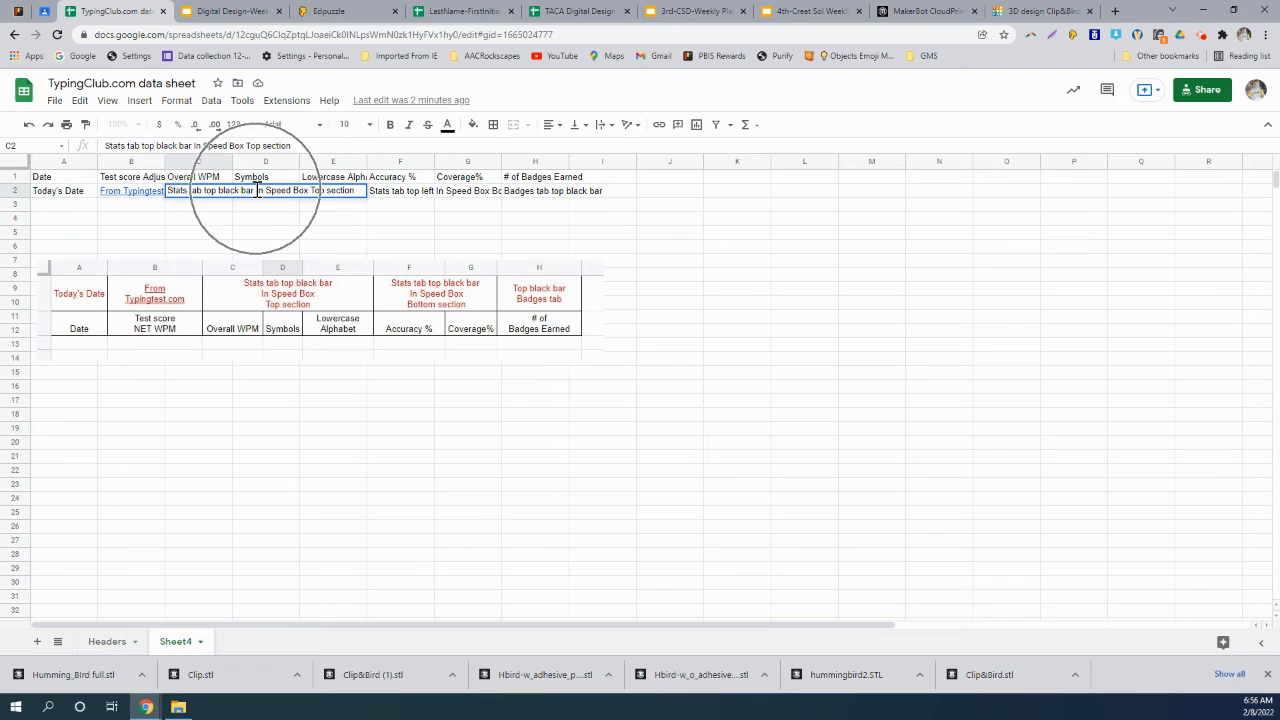
pyautogui.hotkey('ctrl', 'Return')
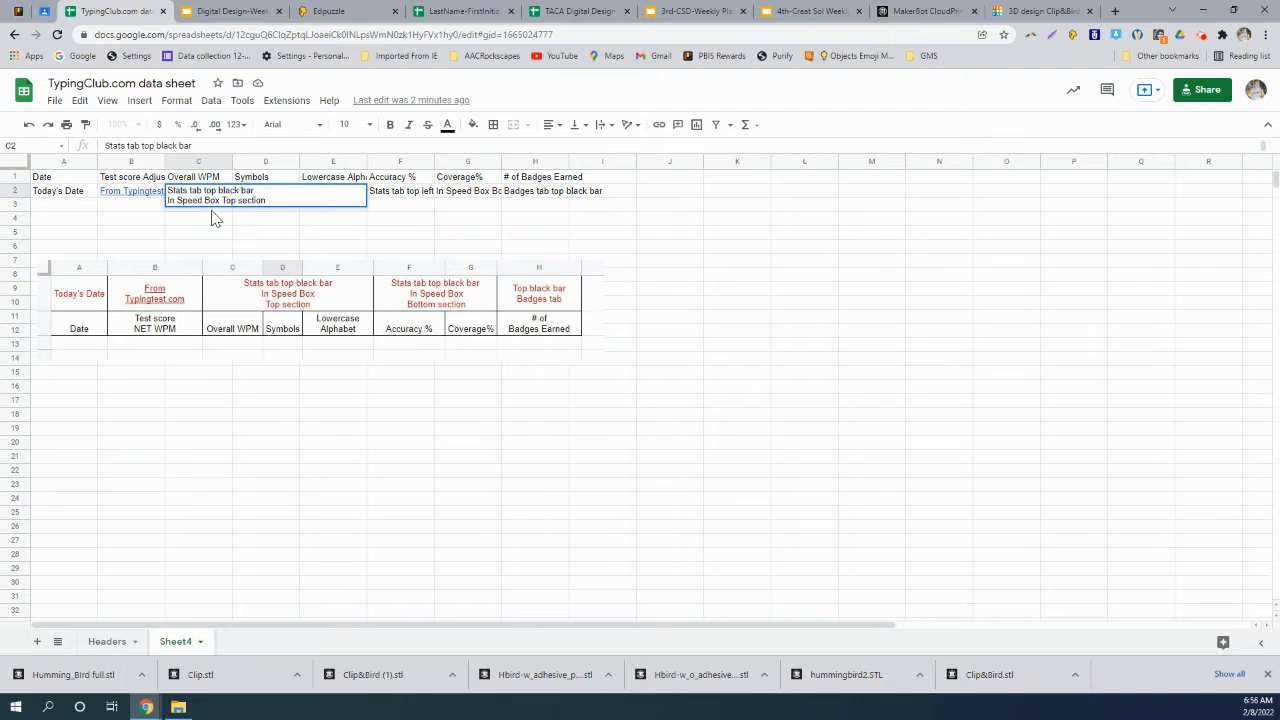
pyautogui.press('Return')
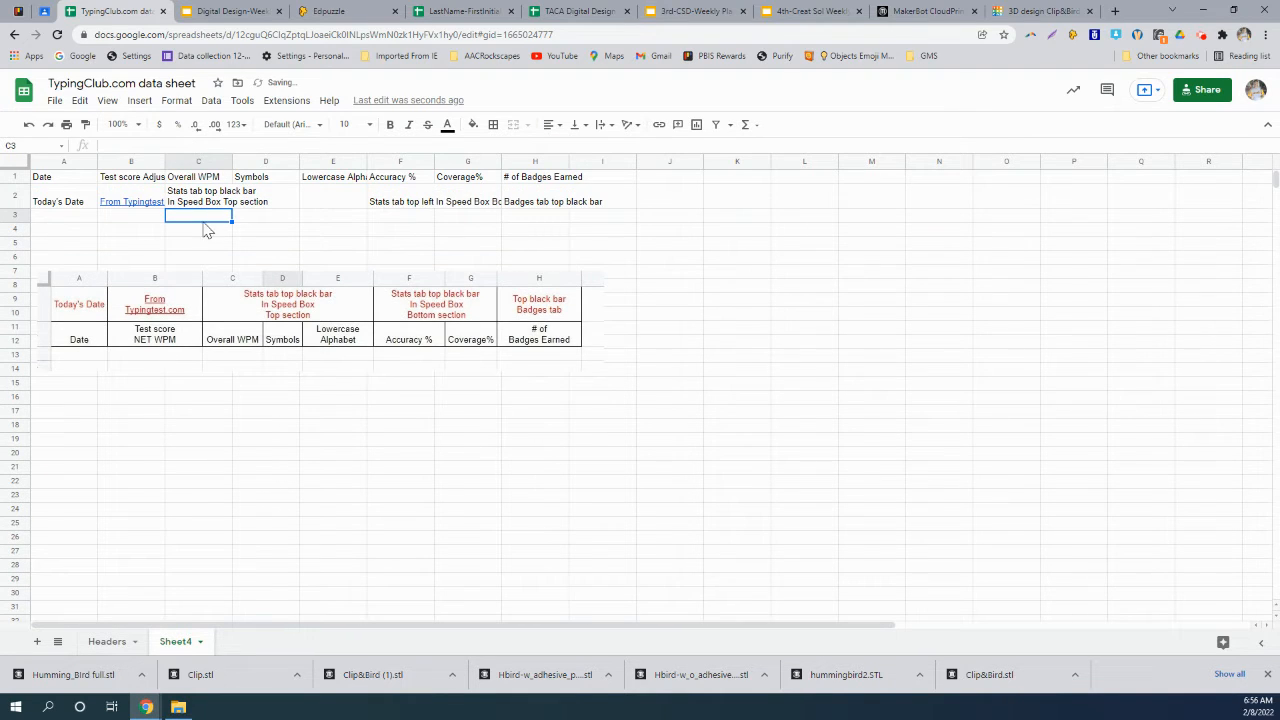
pyautogui.doubleClick(200, 200)
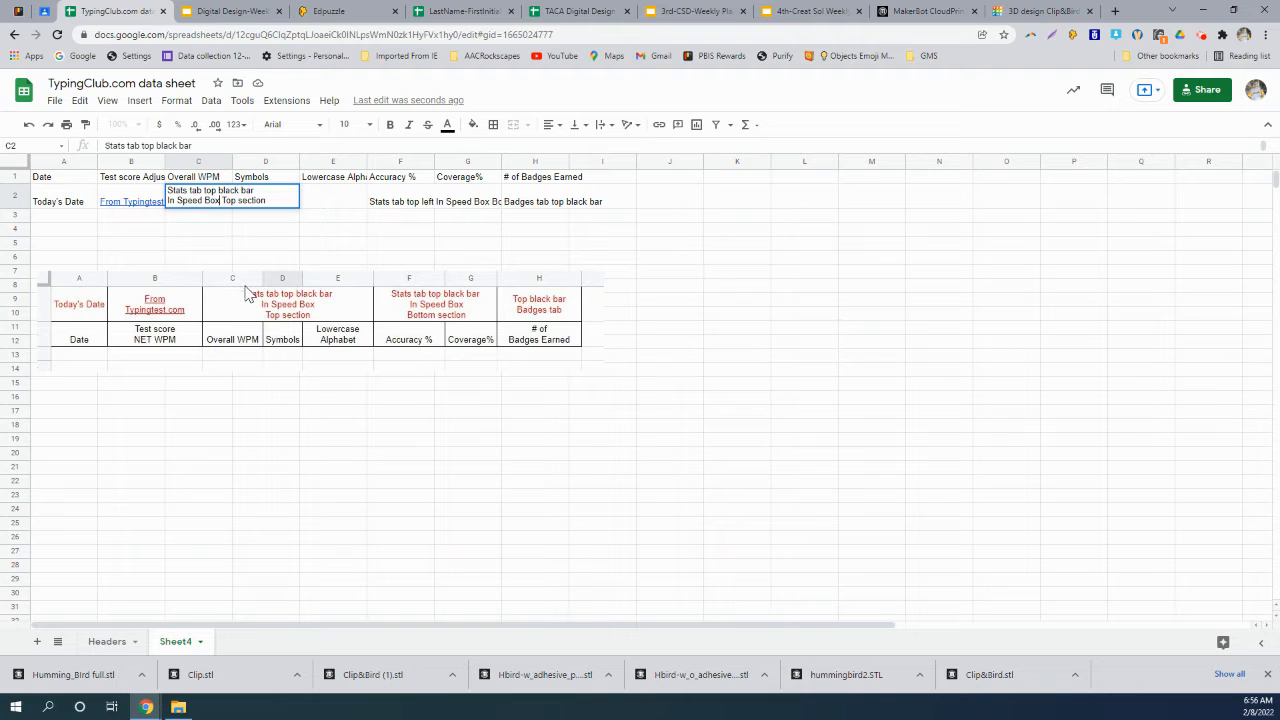
pyautogui.hotkey('ctrl', 'Return')
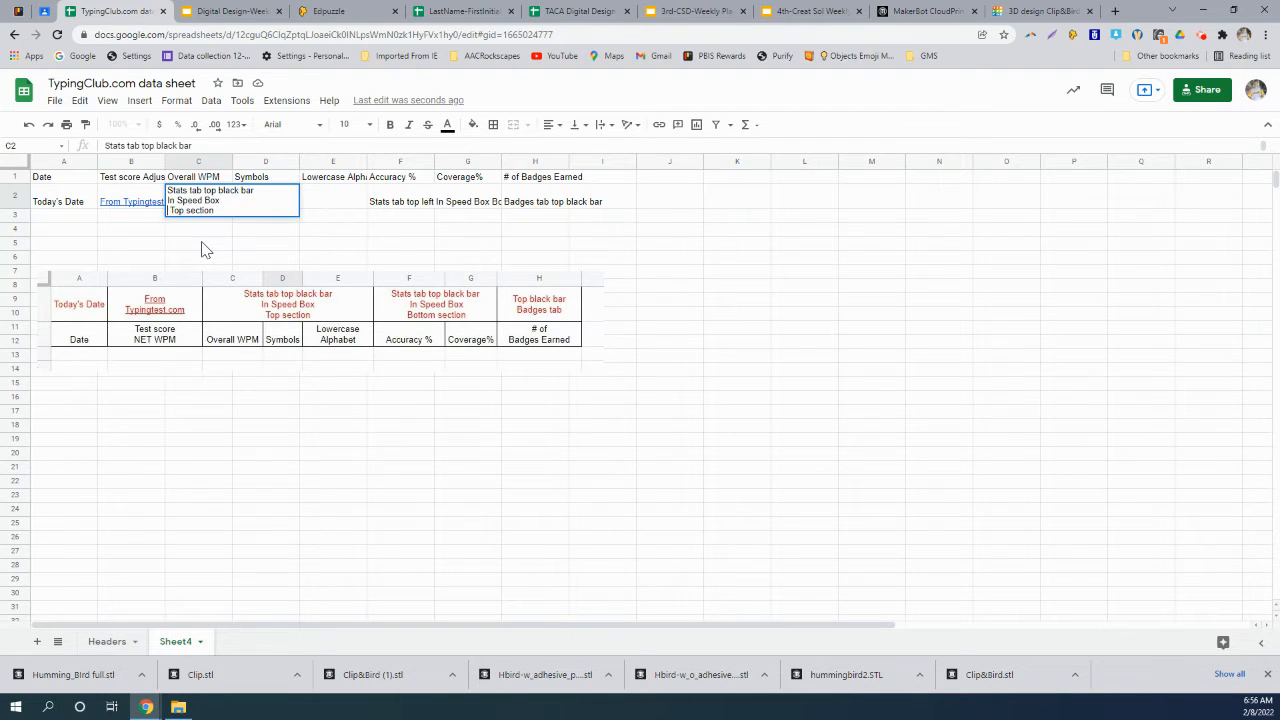
pyautogui.press('Return')
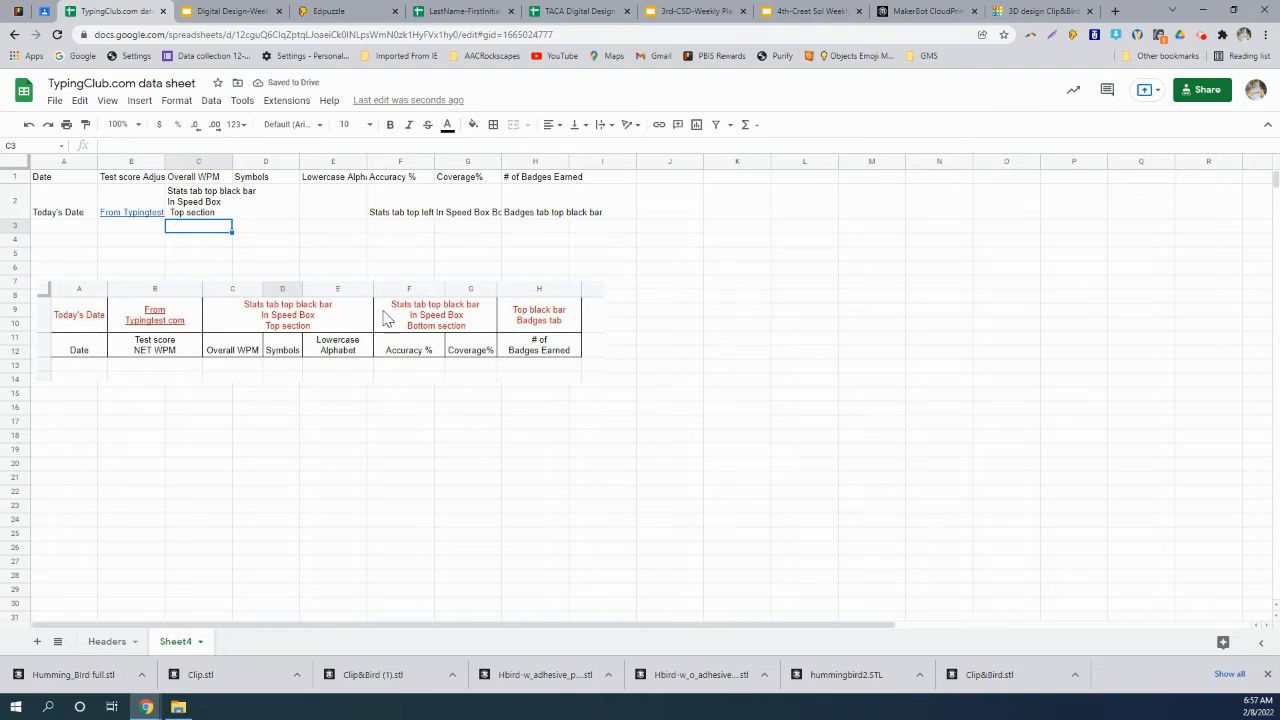
# Replace the word "left" with "black bar" in cell F2's text.
pyautogui.press('ctrl')
pyautogui.press('ctrl')
pyautogui.doubleClick(403, 212)
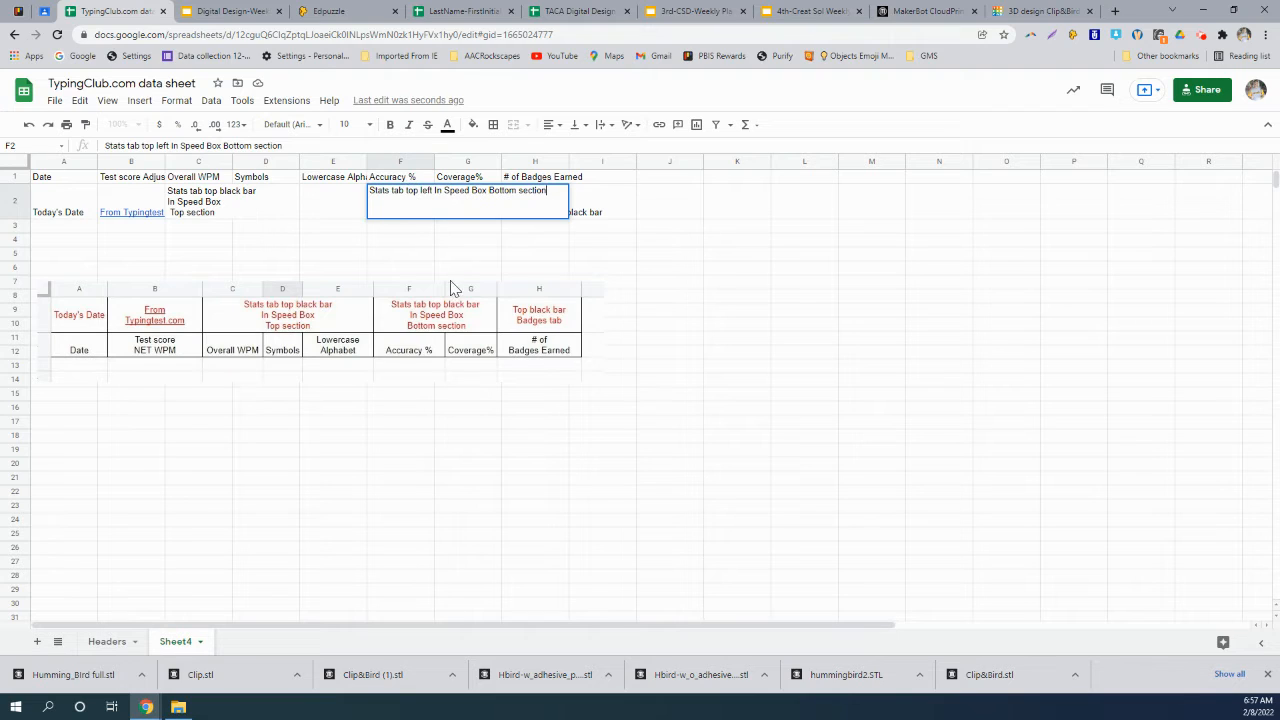
pyautogui.doubleClick(425, 190)
pyautogui.write('black bar')
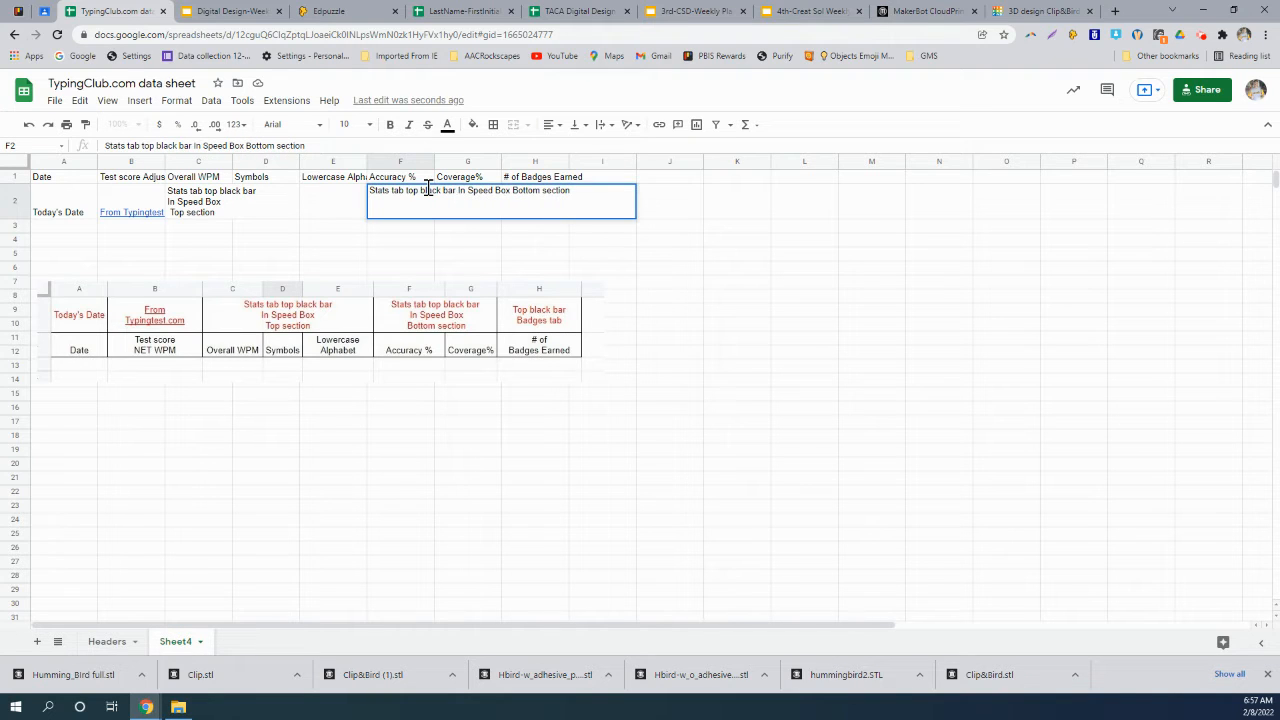
# Split cell F2's text into three lines: "Stats tab top black bar", "In Speed Box" and "Bottom section".
pyautogui.hotkey('ctrl', 'Return')
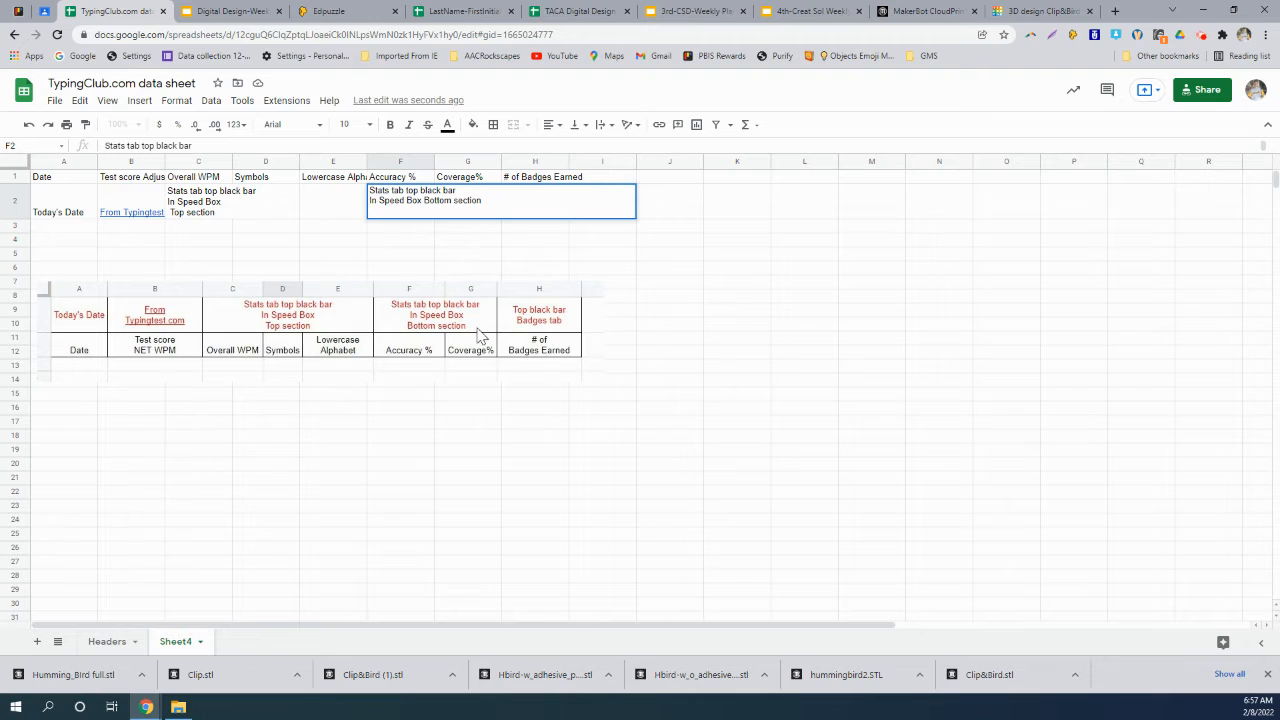
pyautogui.click(424, 201)
pyautogui.hotkey('ctrl', 'Return')
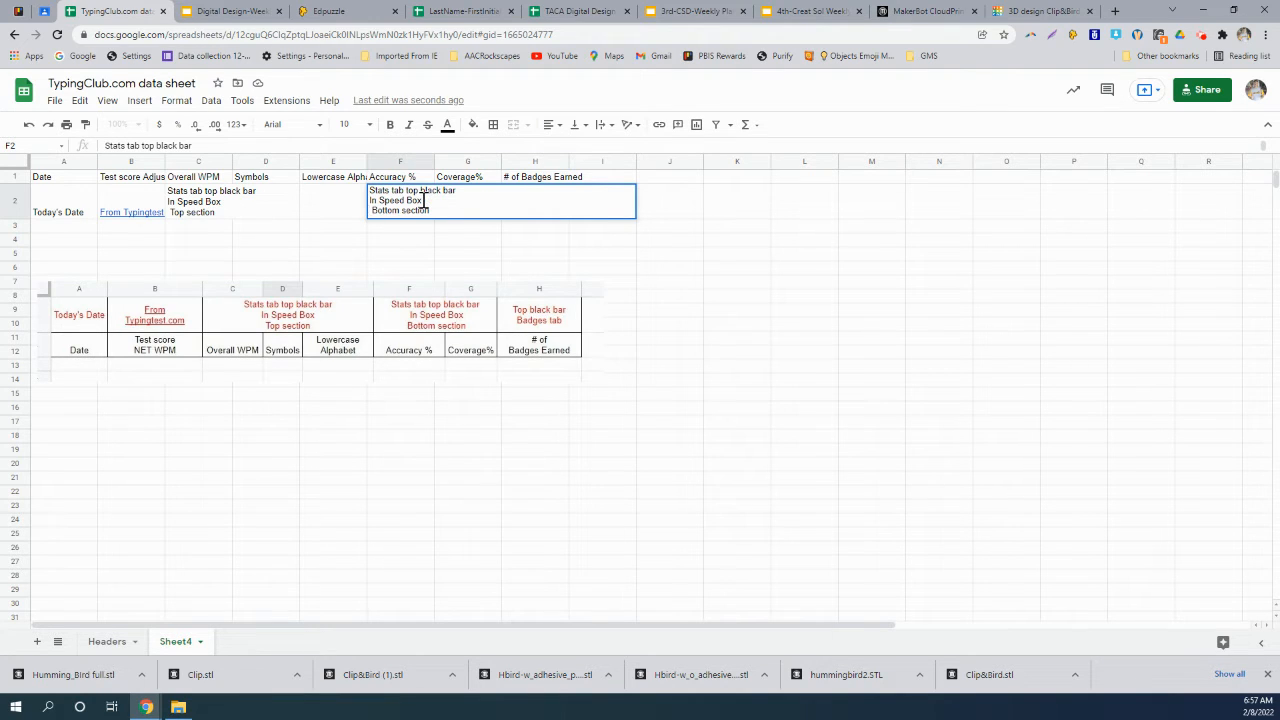
pyautogui.press('Return')
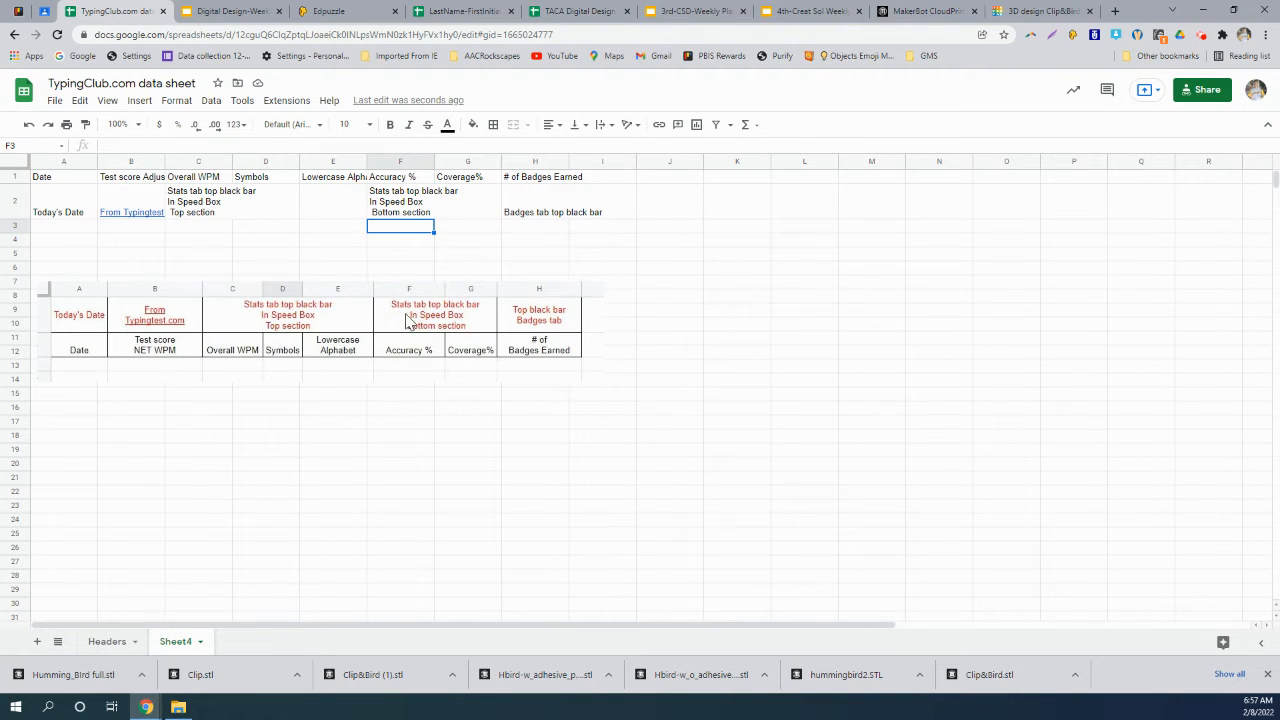
pyautogui.click(492, 318)
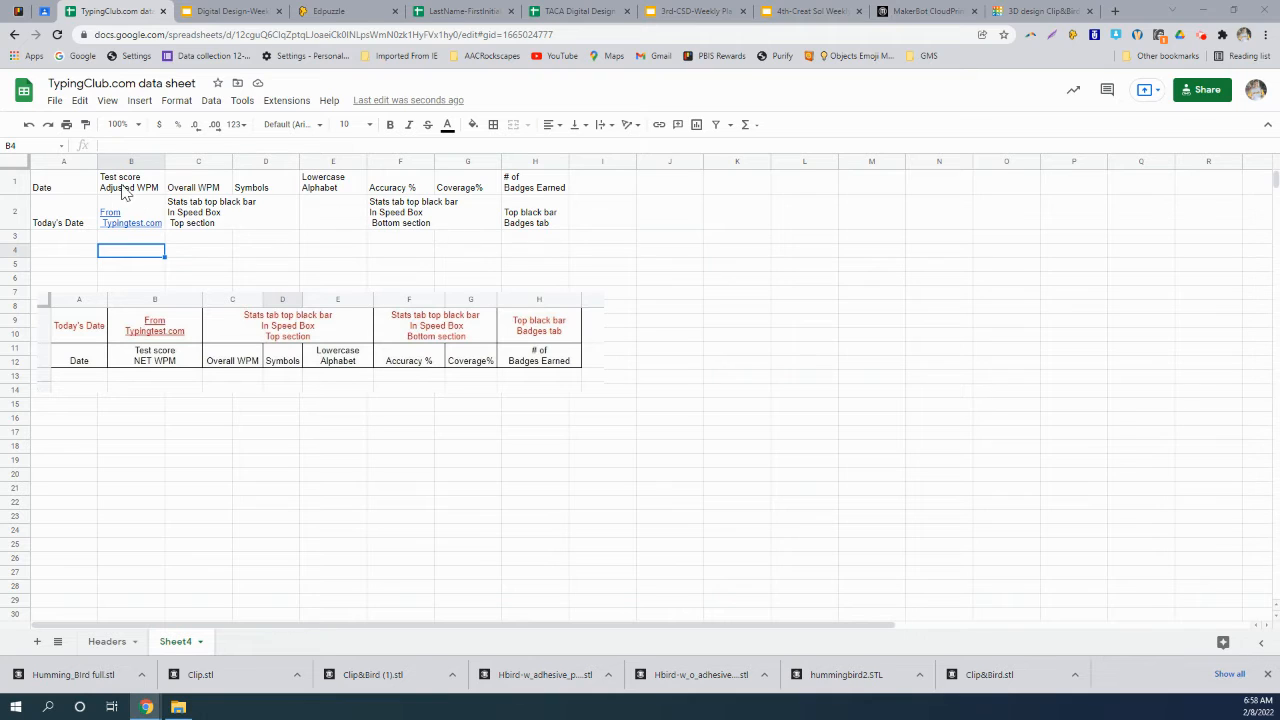
pyautogui.click(15, 179)
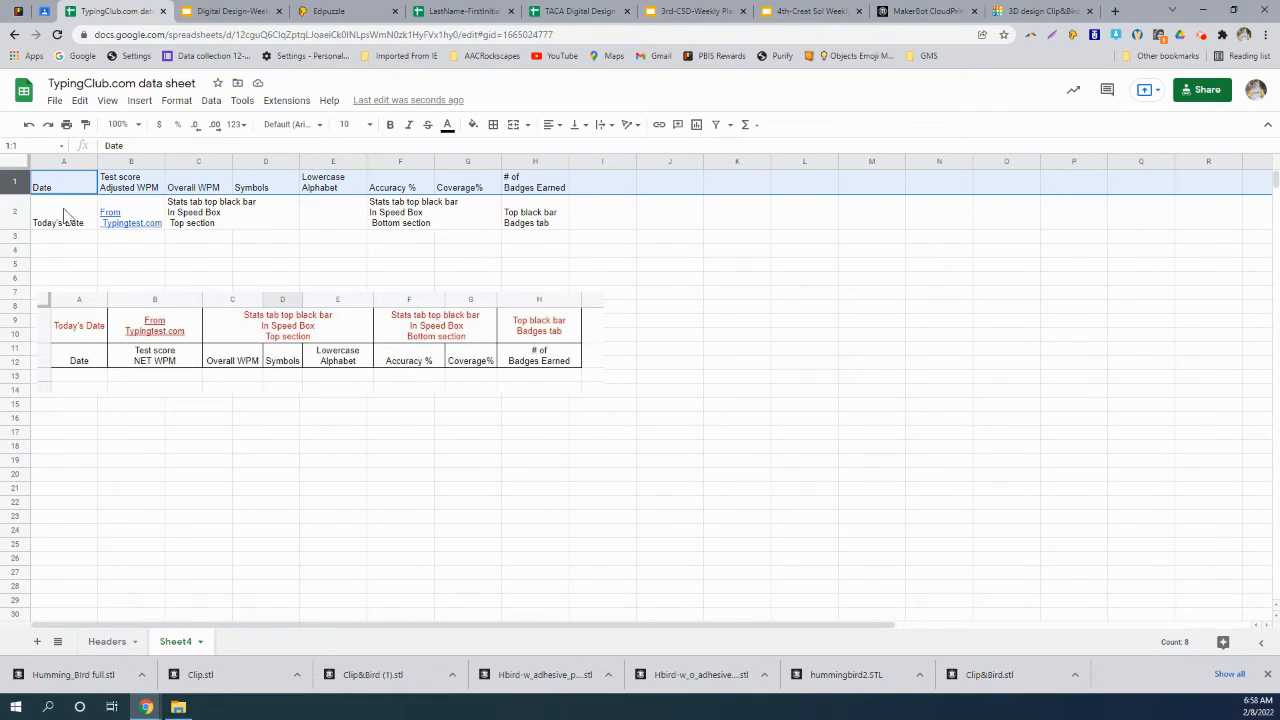
pyautogui.click(15, 220)
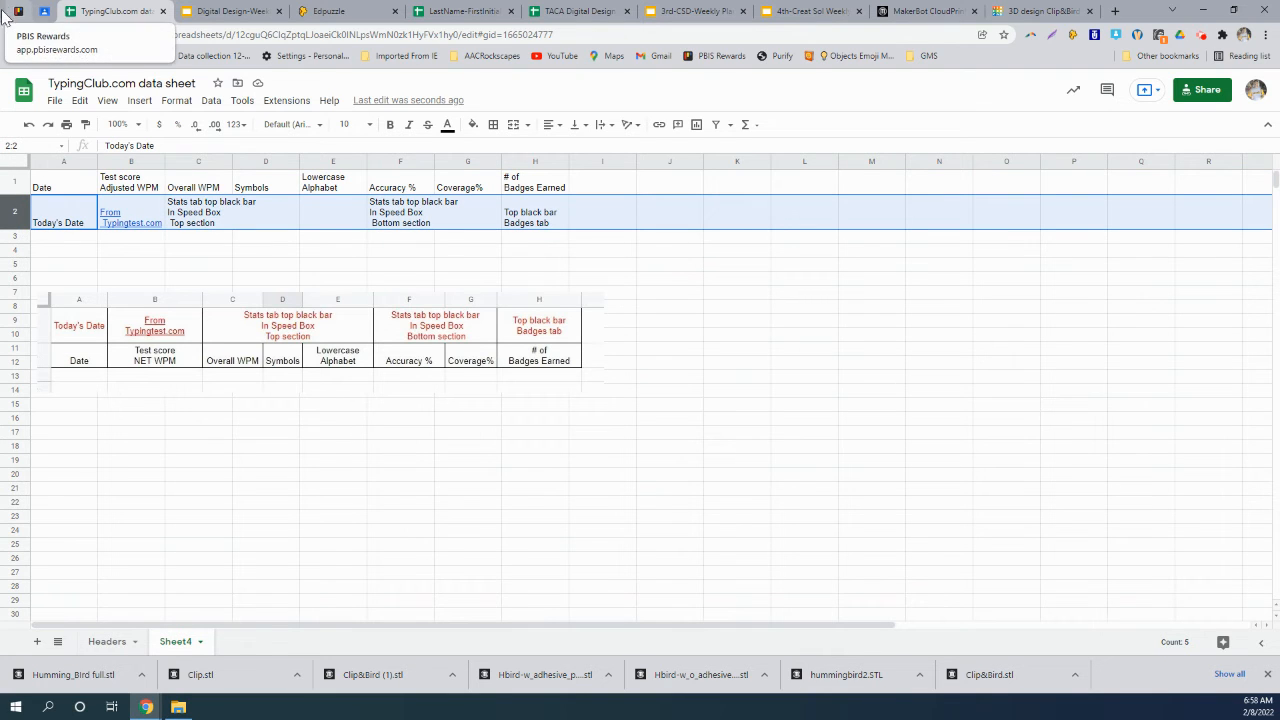
pyautogui.click(310, 337)
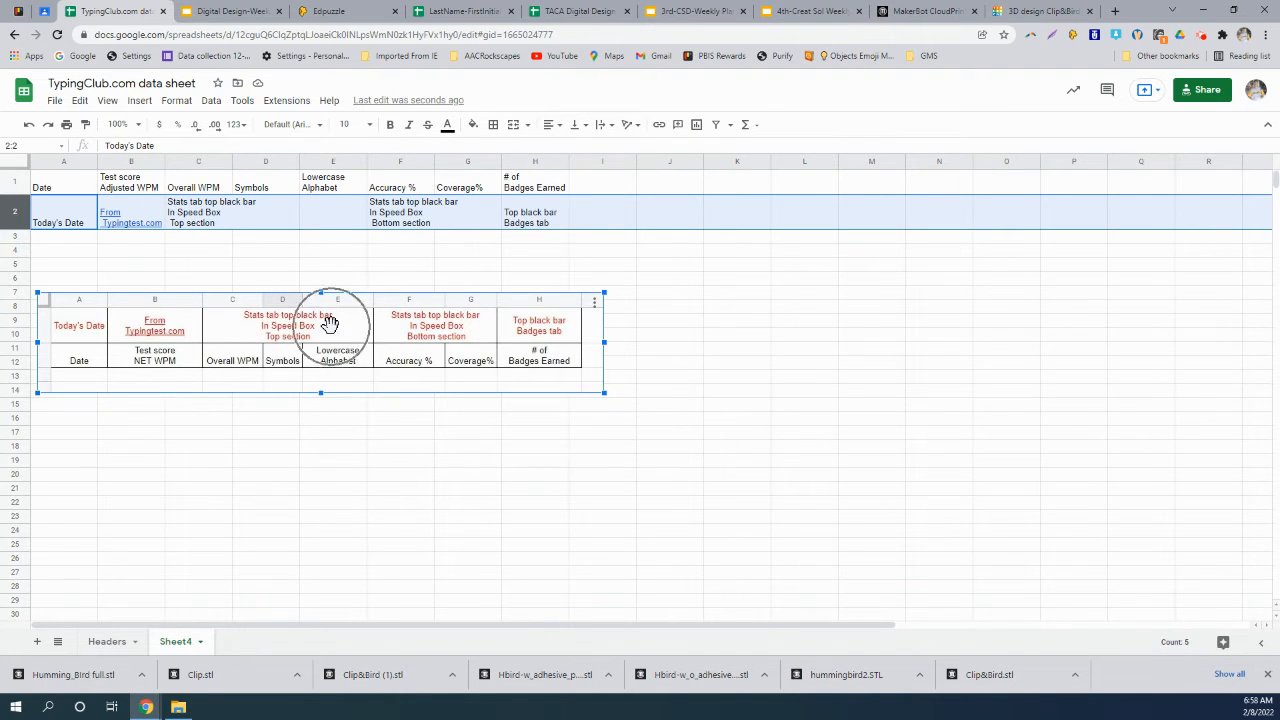
pyautogui.click(262, 253)
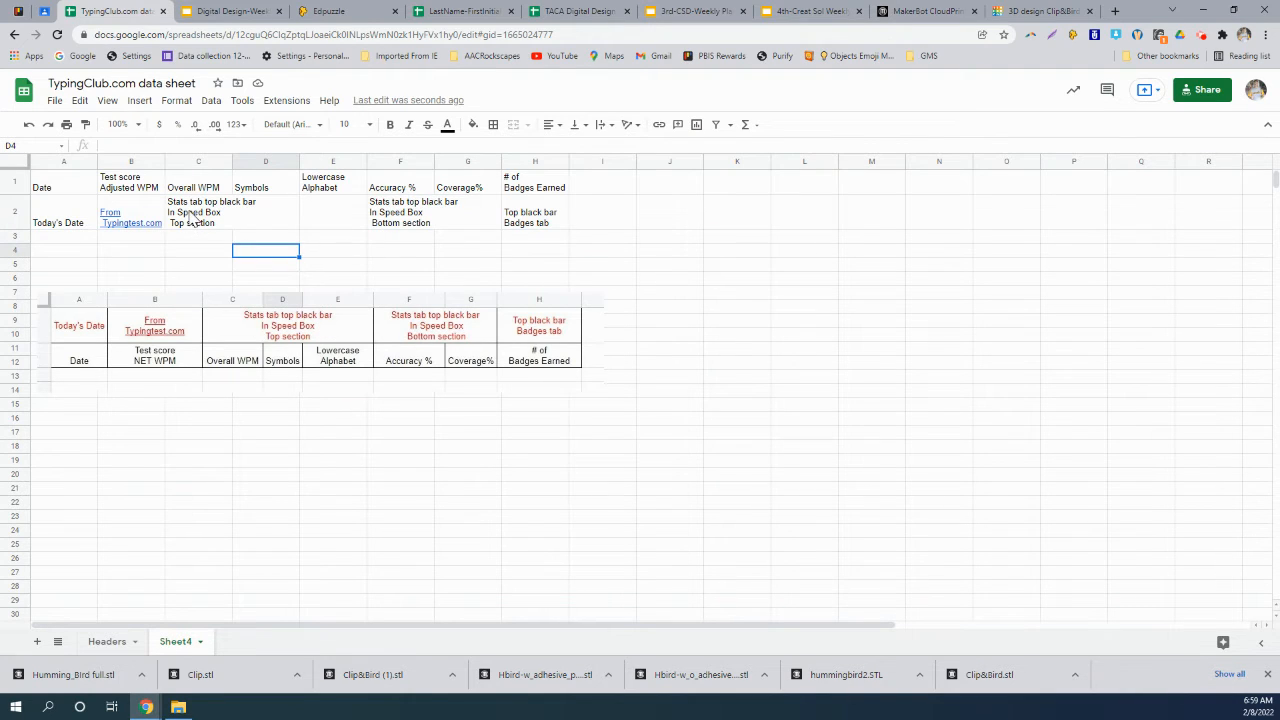
# Merge cells C2:E2 into one cell for the "Top section" instructions.
pyautogui.moveTo(190, 218); pyautogui.dragTo(327, 225)
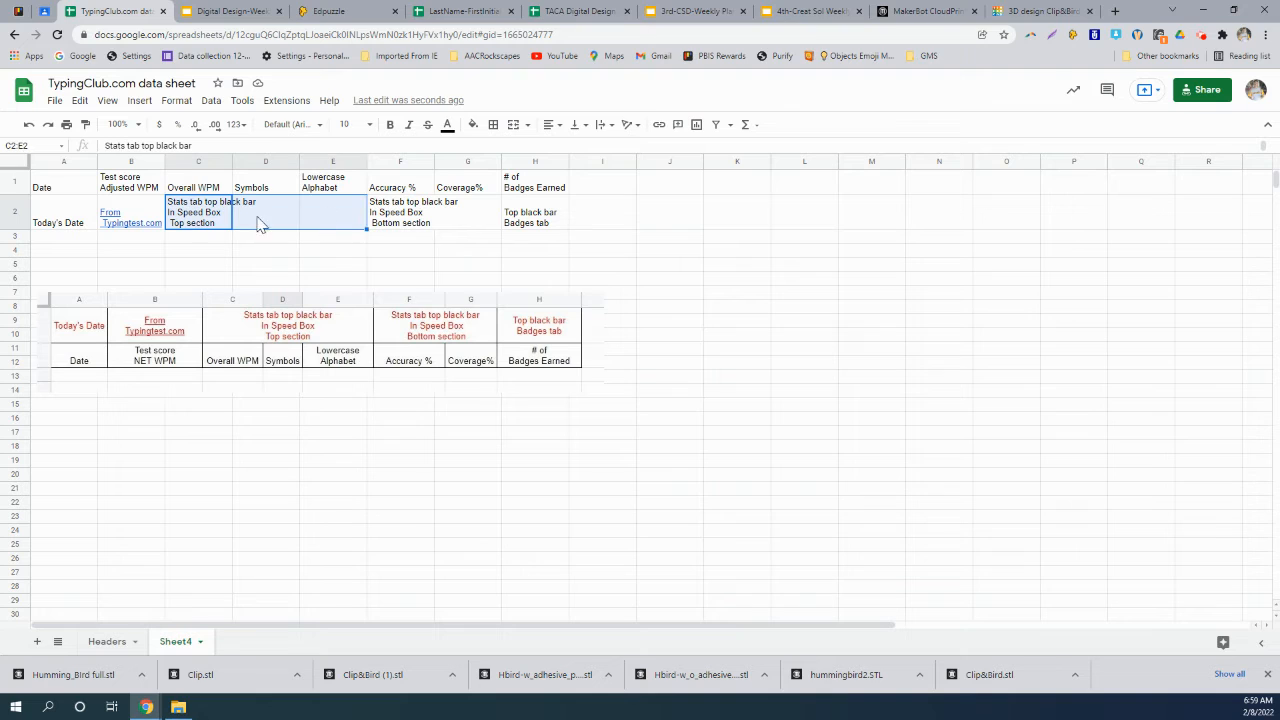
pyautogui.click(261, 324)
pyautogui.click(177, 102)
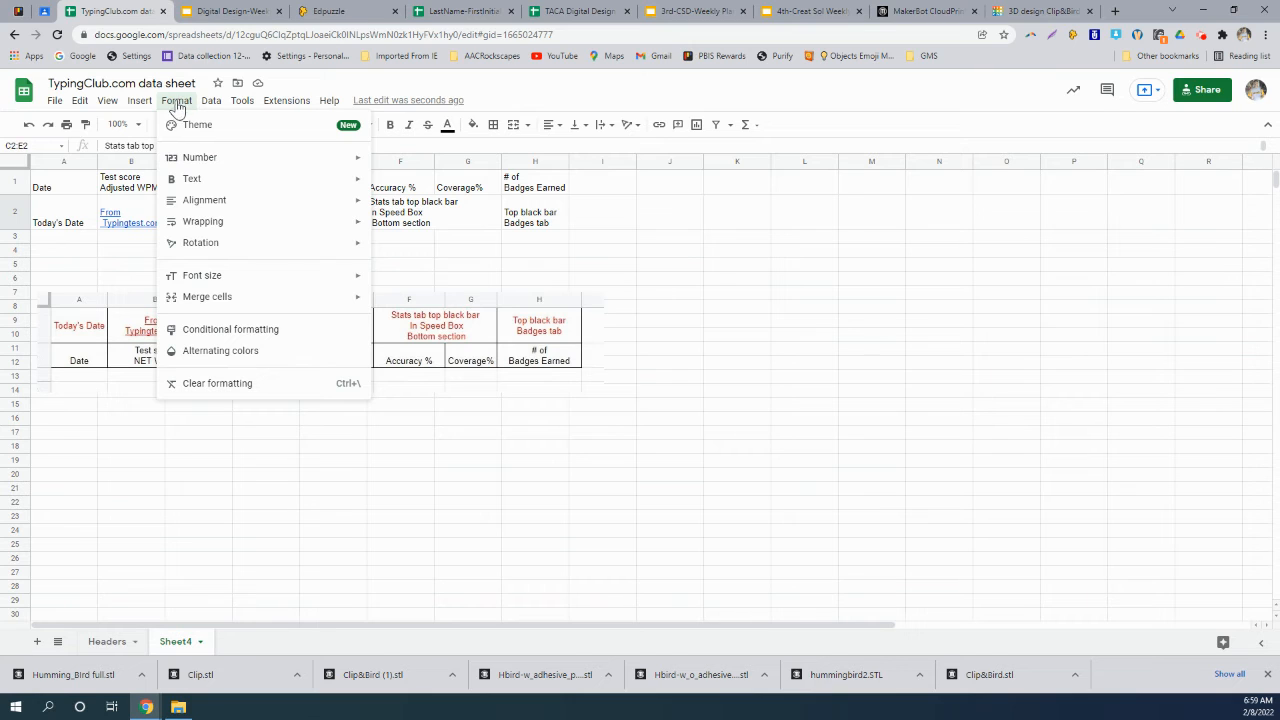
pyautogui.click(206, 300)
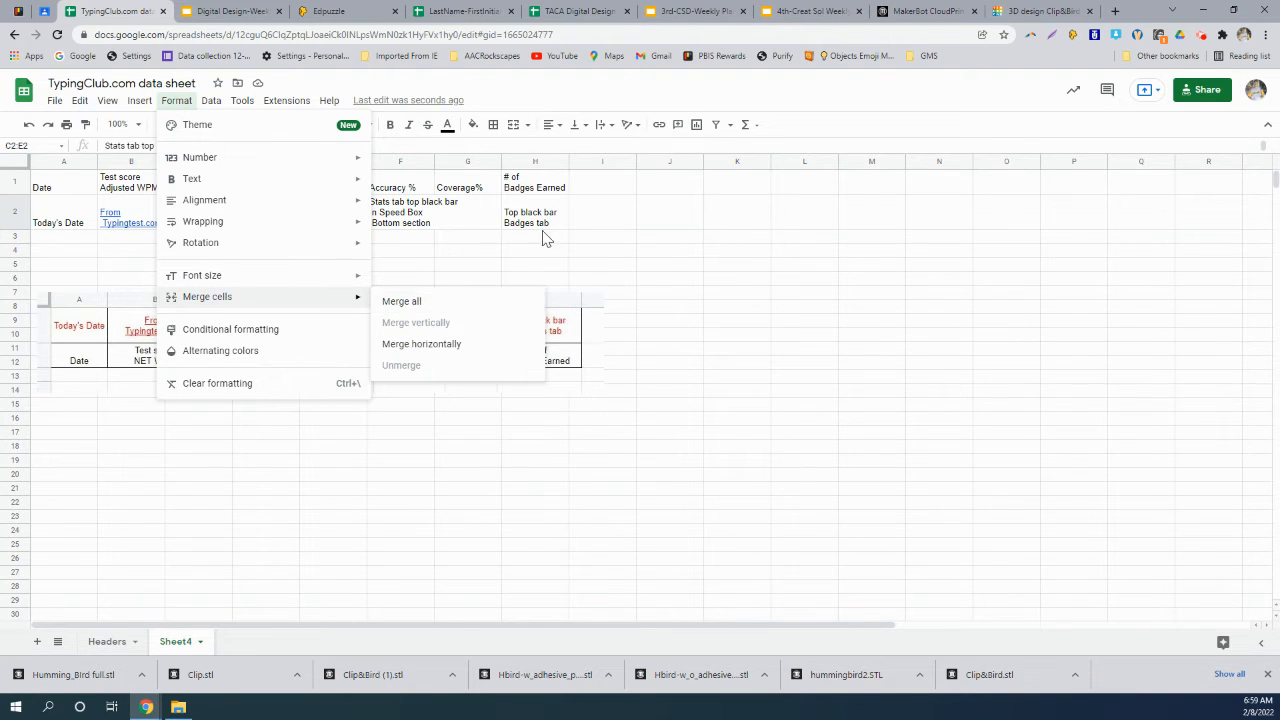
pyautogui.click(514, 130)
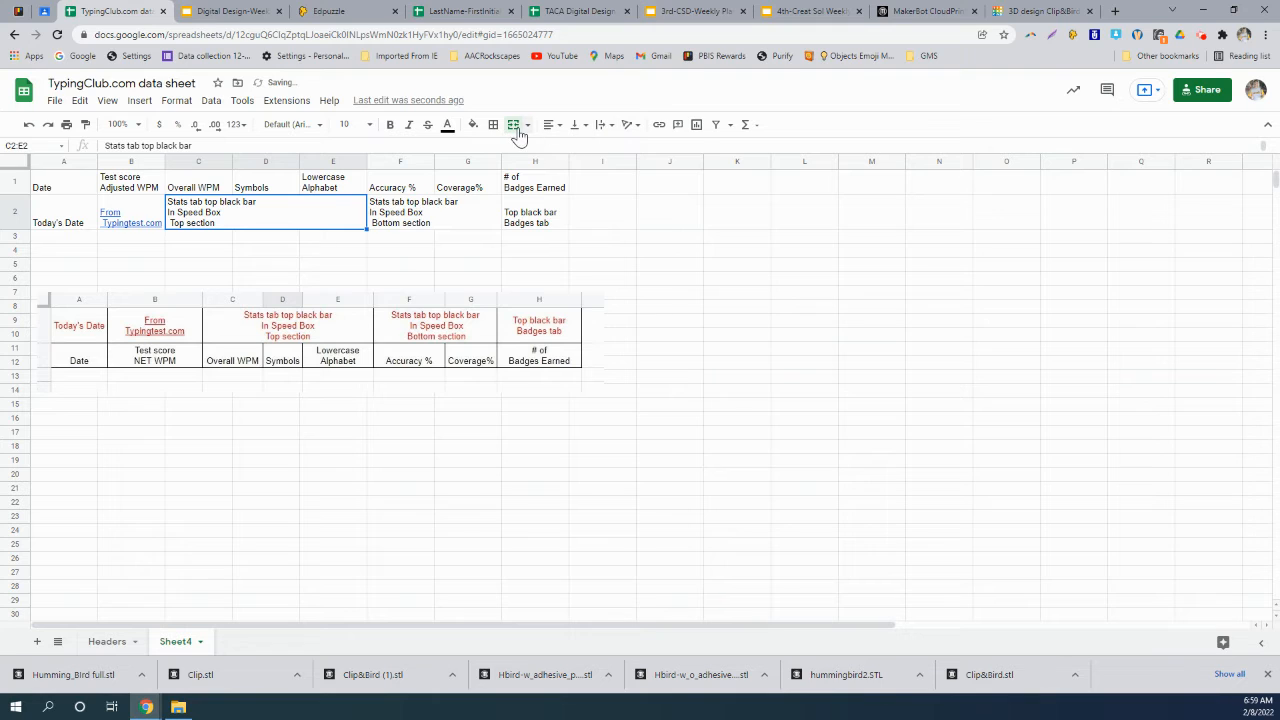
pyautogui.click(514, 130)
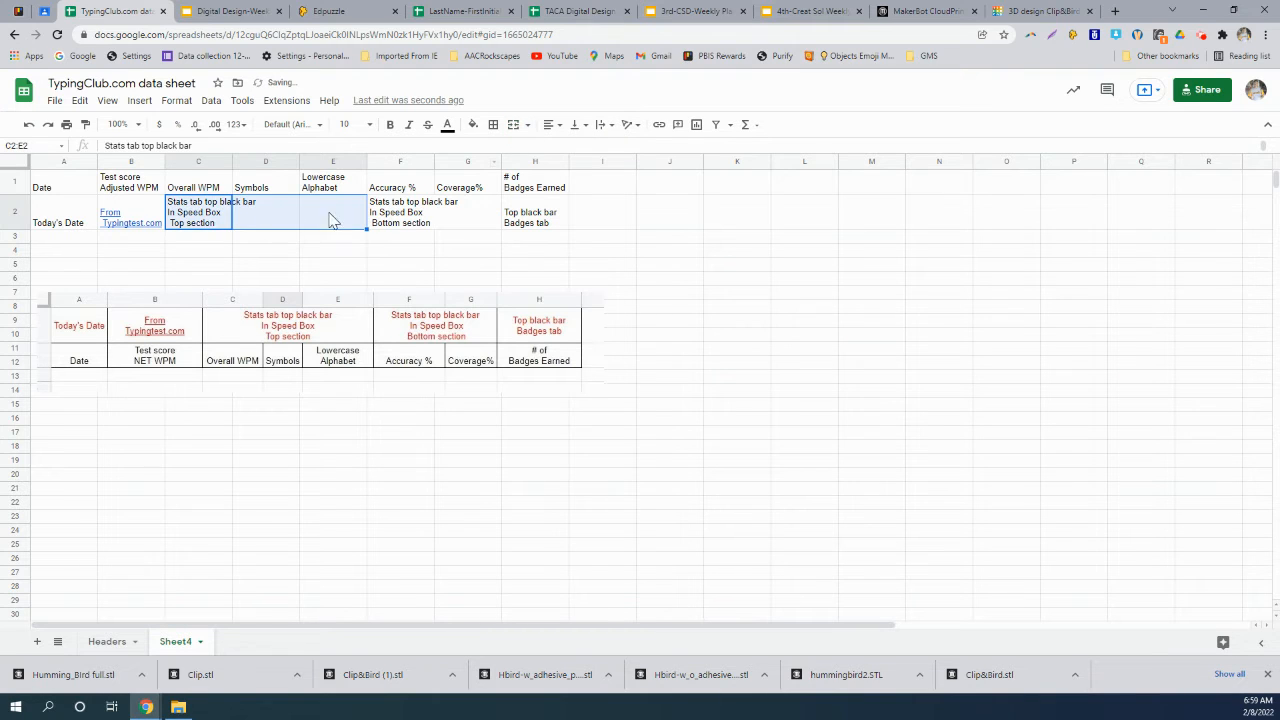
pyautogui.click(514, 125)
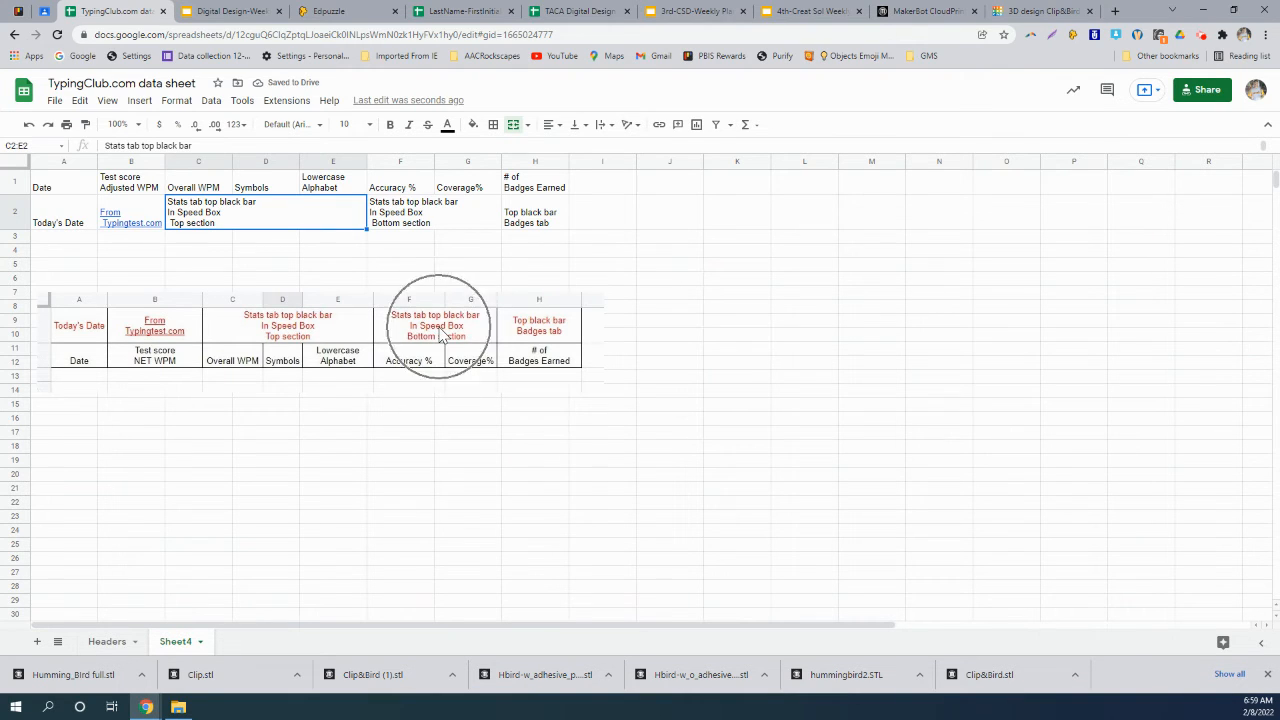
# Merge cells F2:G2 into one cell for the "Bottom section" instructions.
pyautogui.moveTo(418, 224); pyautogui.dragTo(455, 224)
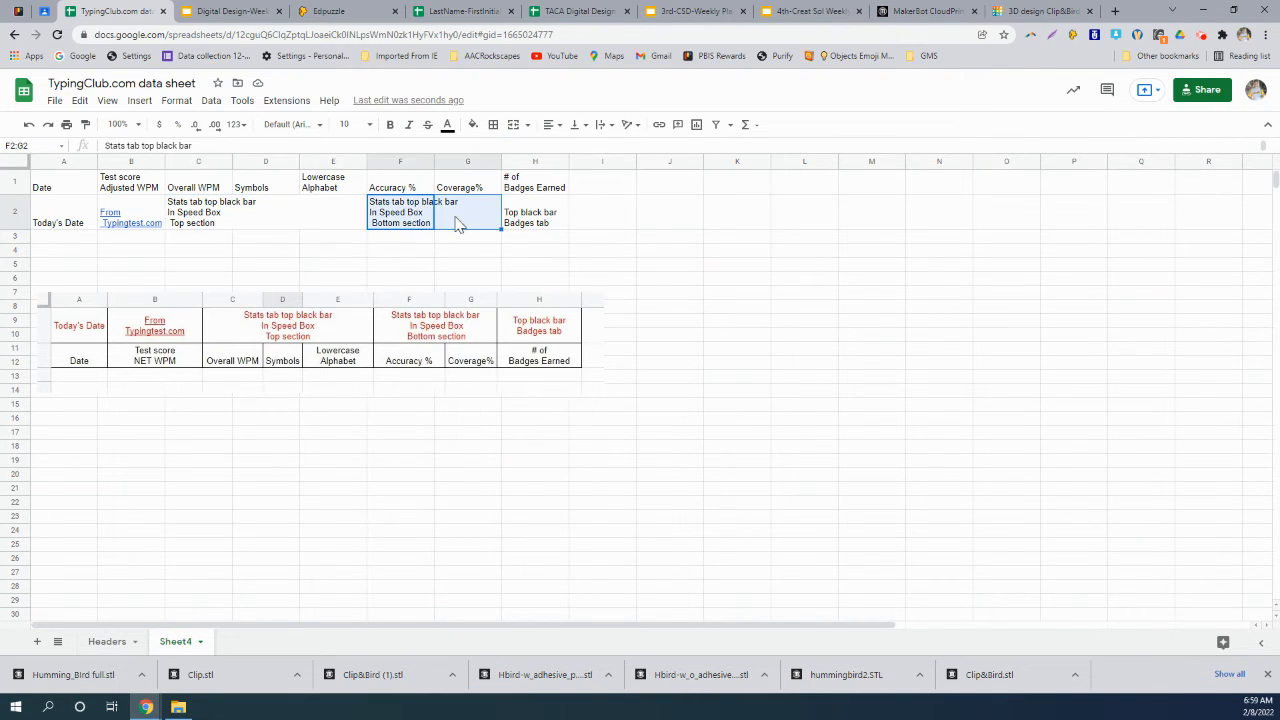
pyautogui.click(513, 124)
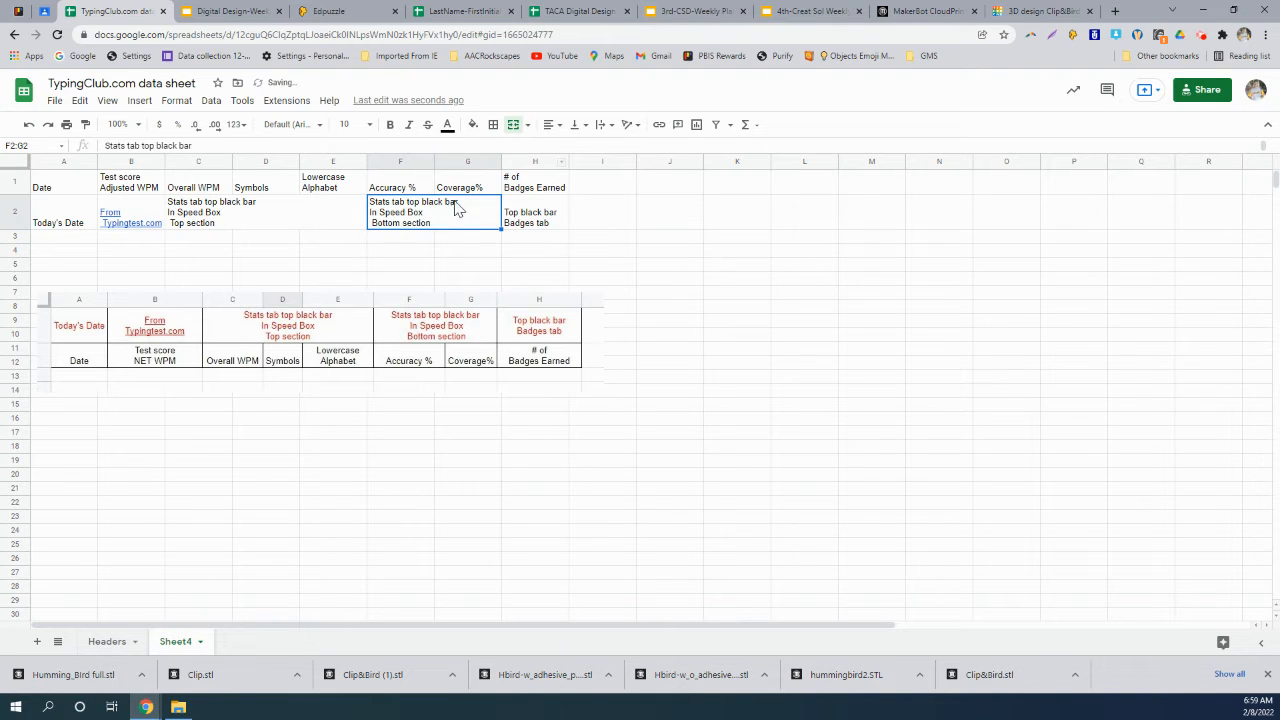
pyautogui.click(430, 251)
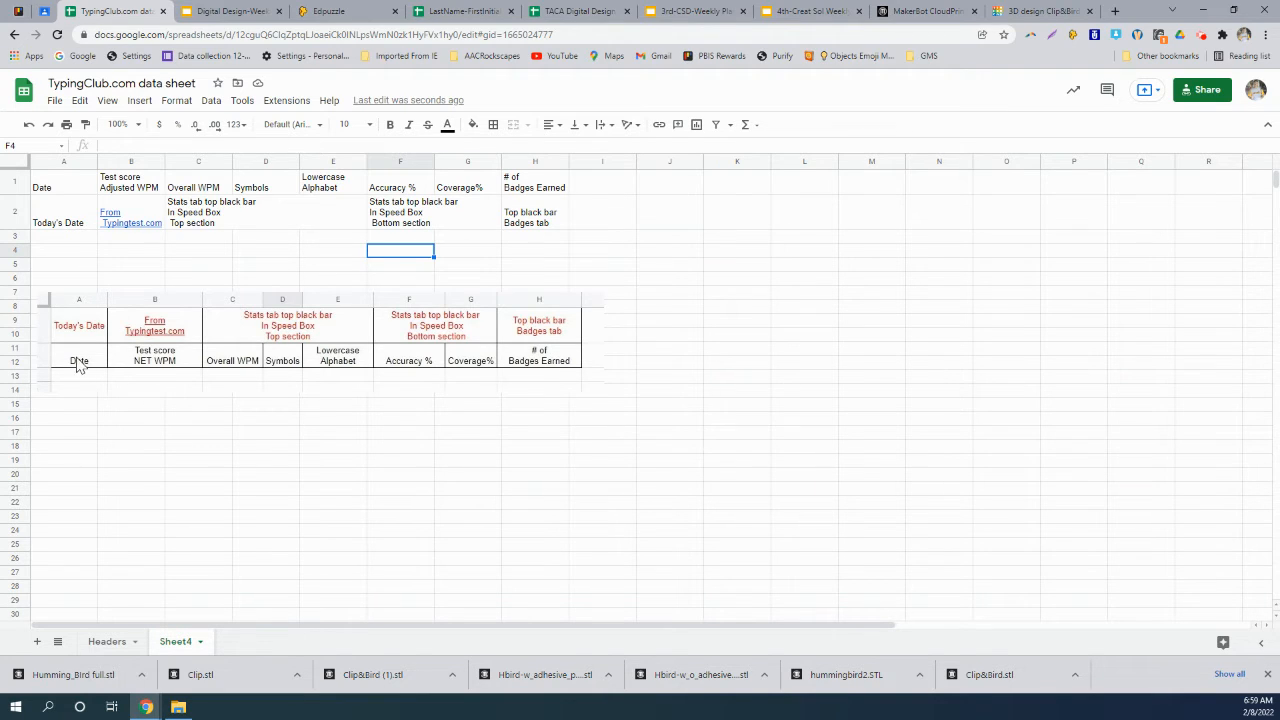
pyautogui.click(375, 347)
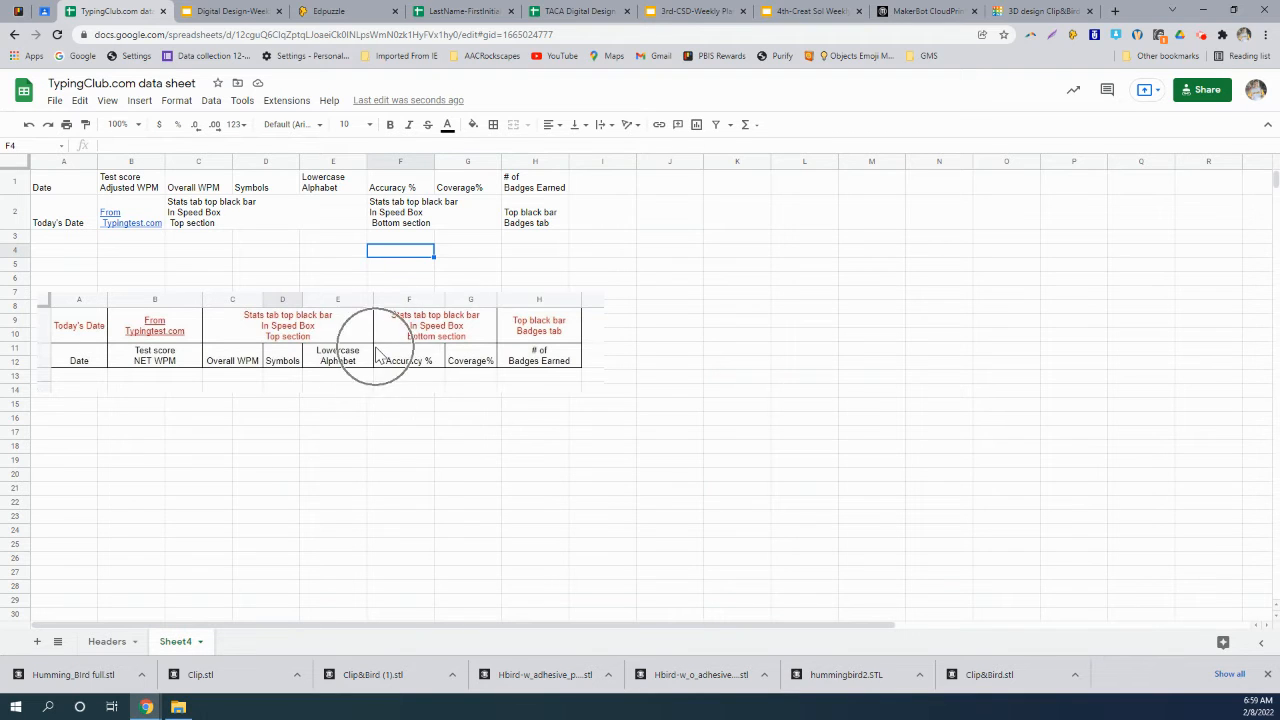
pyautogui.click(280, 363)
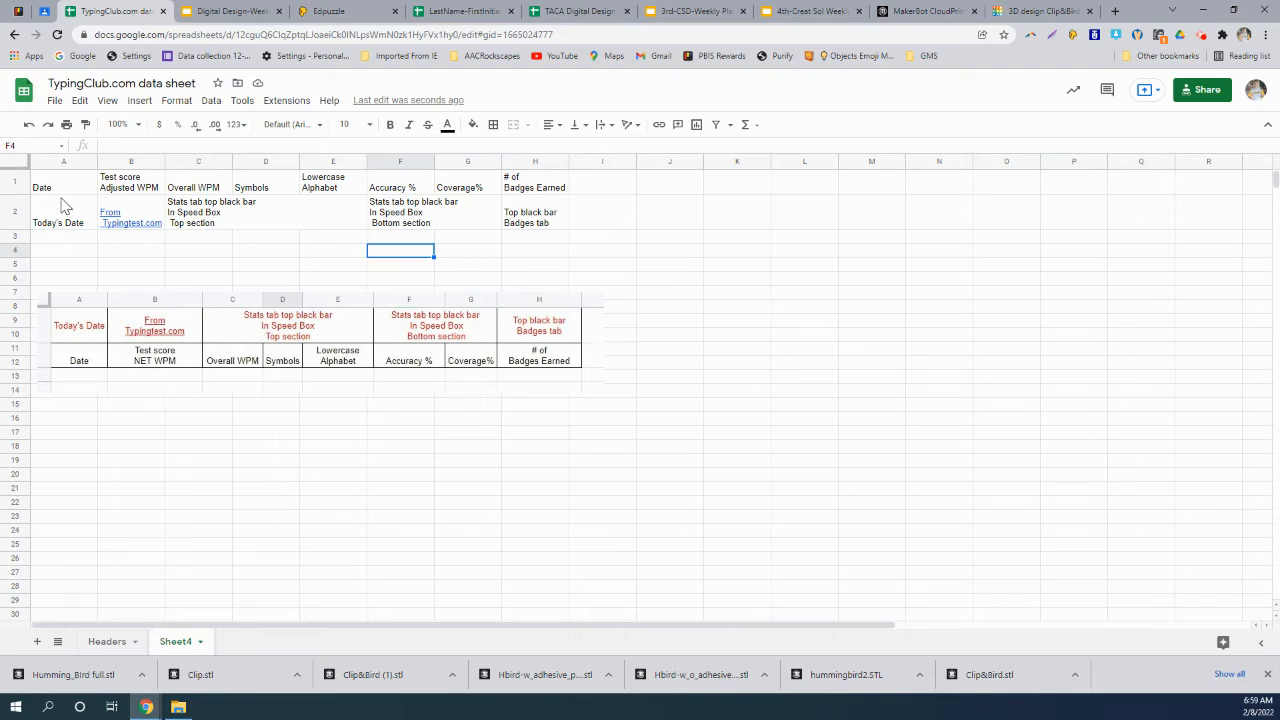
pyautogui.click(225, 222)
pyautogui.click(276, 325)
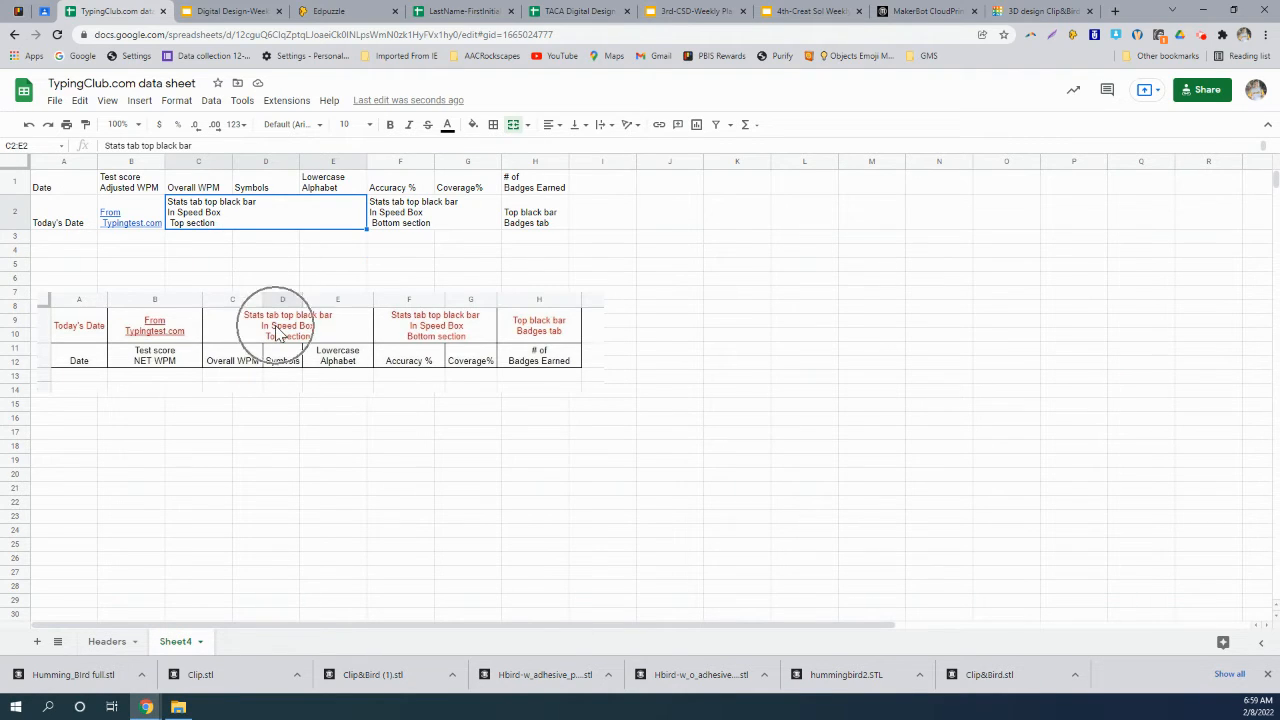
pyautogui.click(171, 227)
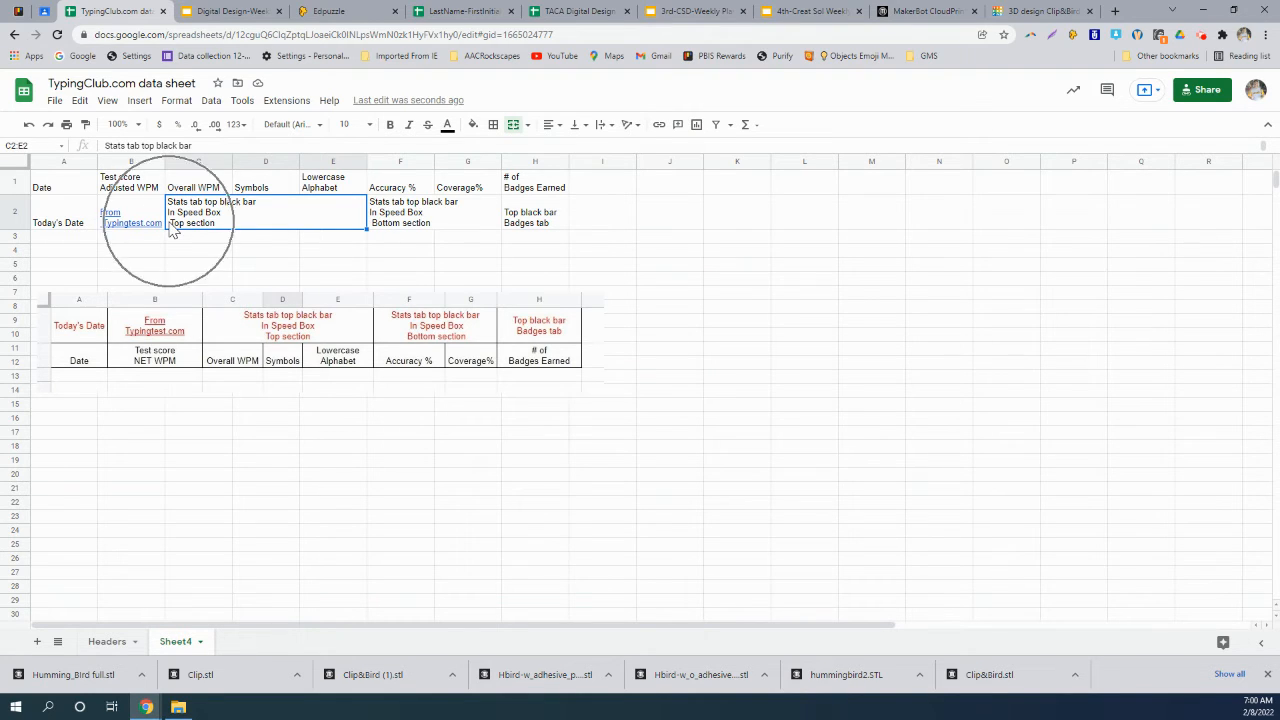
# Try padding the last line of merged cell C2:E2 with spaces and inserting "The very" before "Top section", and undo both edits.
pyautogui.doubleClick(171, 227)
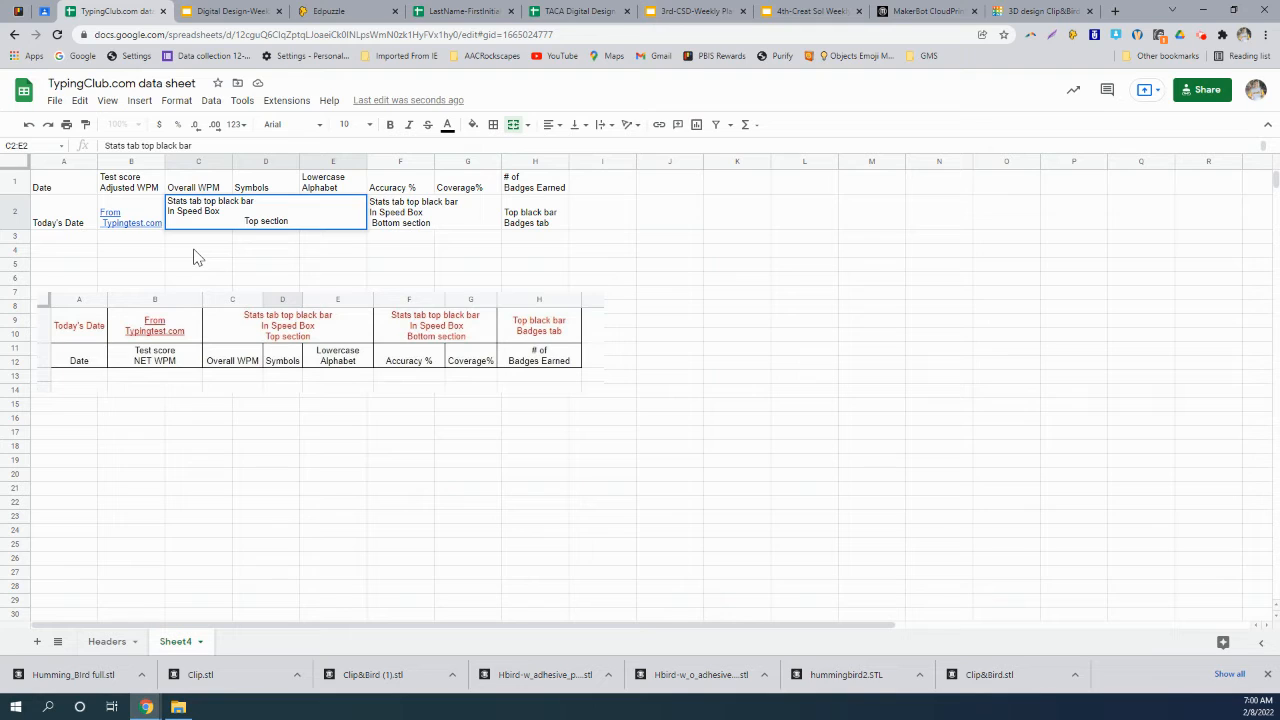
pyautogui.click(277, 256)
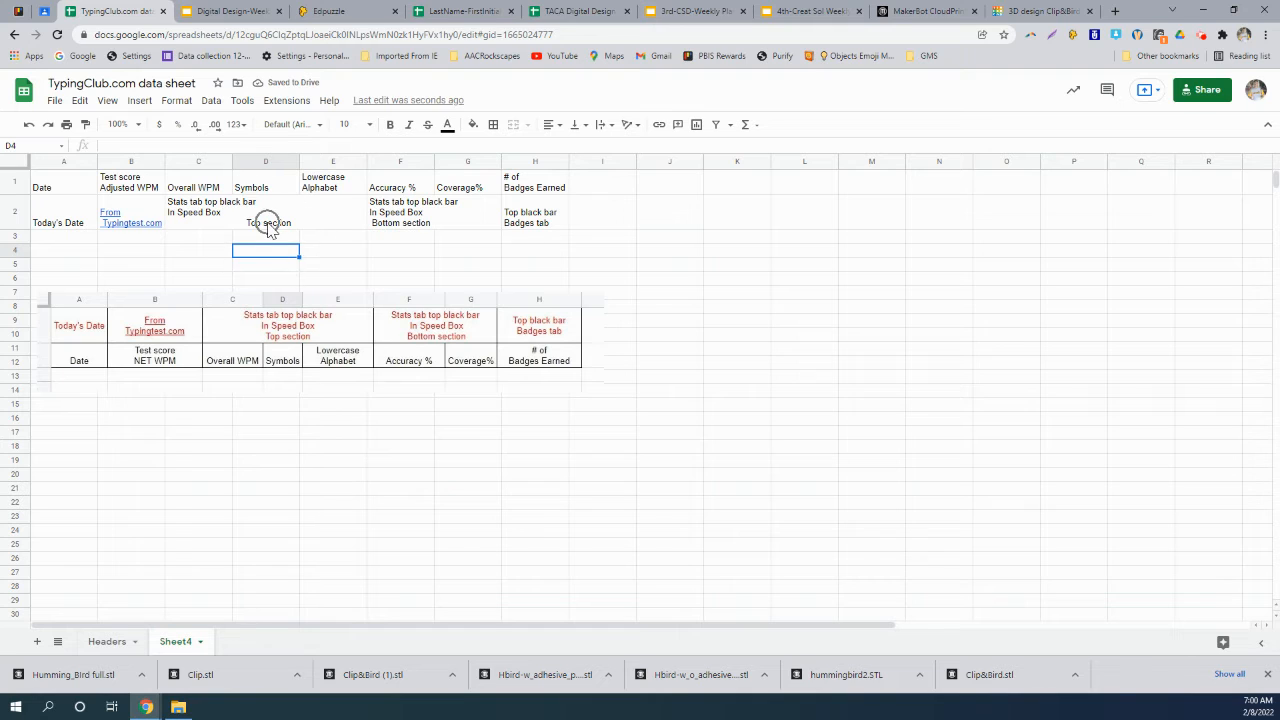
pyautogui.doubleClick(266, 228)
pyautogui.click(244, 222)
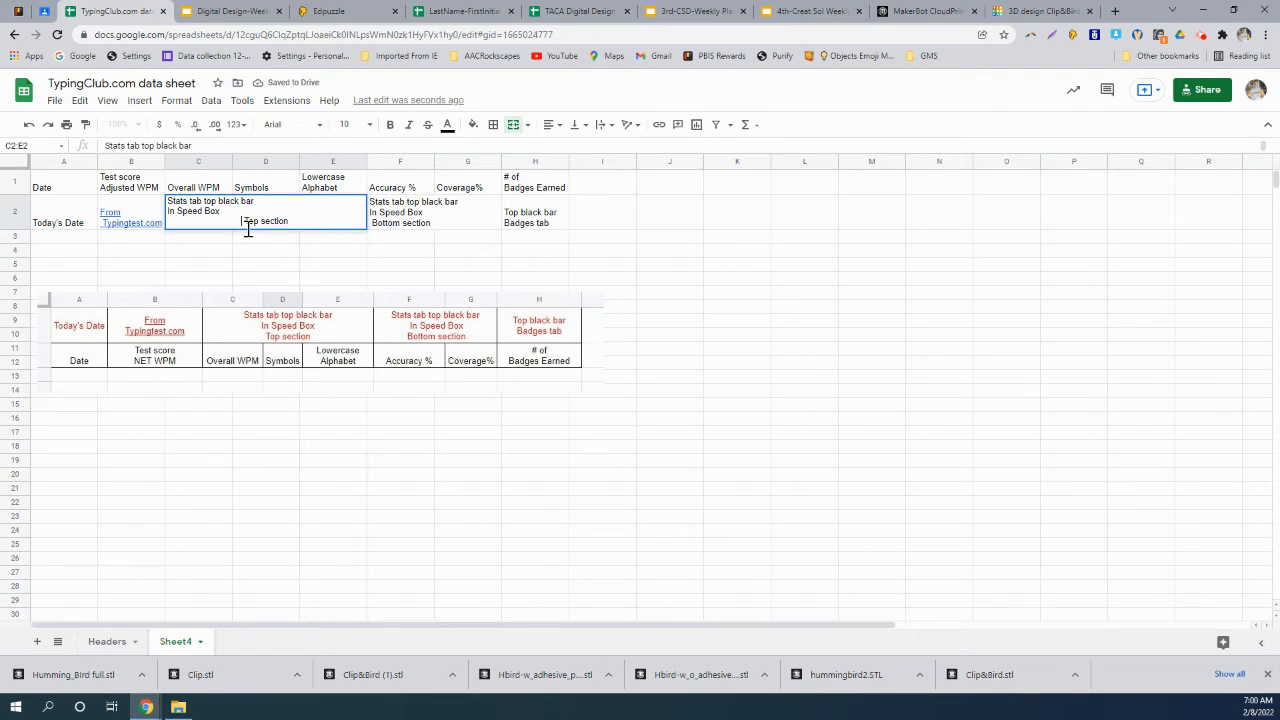
pyautogui.write('The very')
pyautogui.click(281, 253)
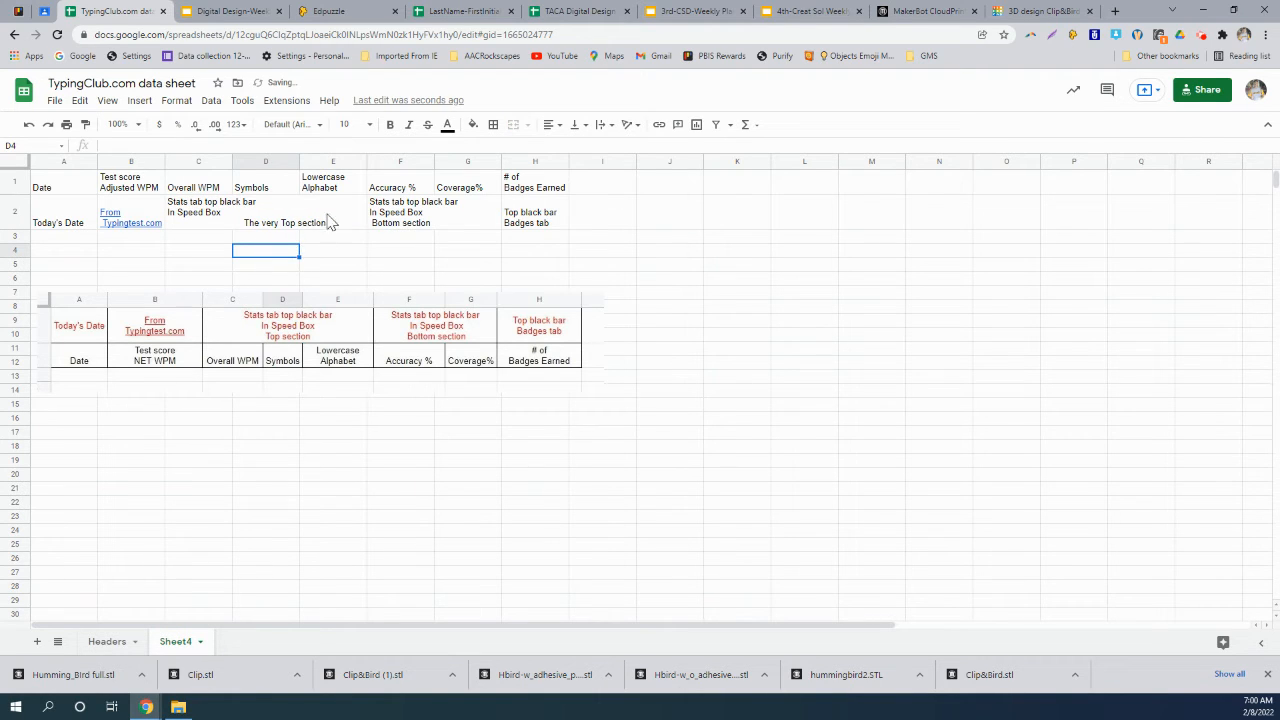
pyautogui.hotkey('ctrl', 'z')
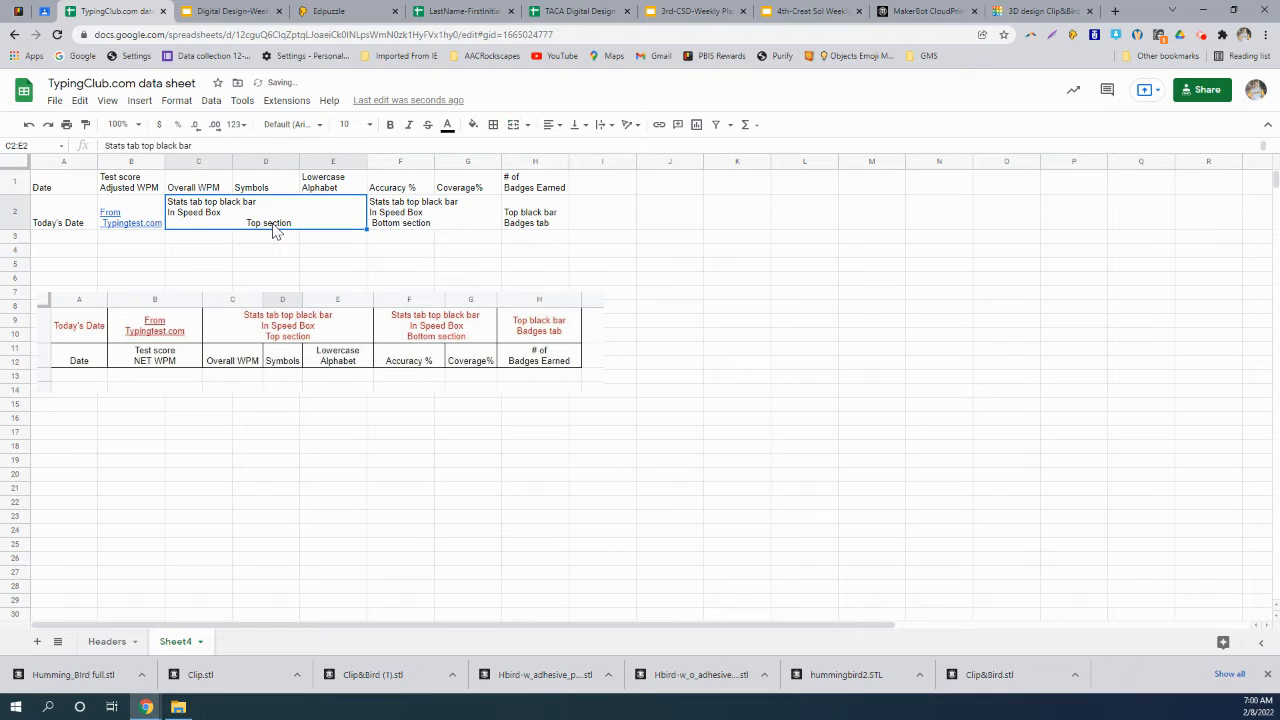
pyautogui.hotkey('ctrl', 'z')
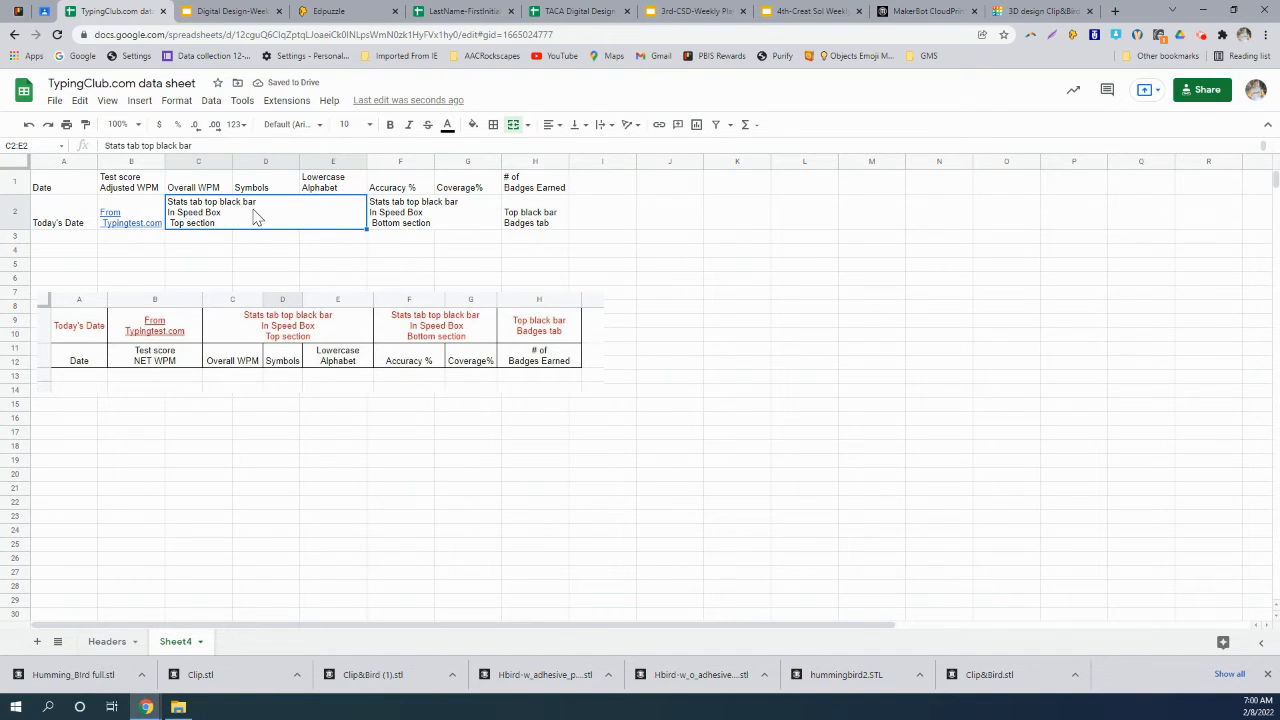
# Try right alignment on merged cell C2:E2, and centre its text horizontally instead.
pyautogui.click(255, 218)
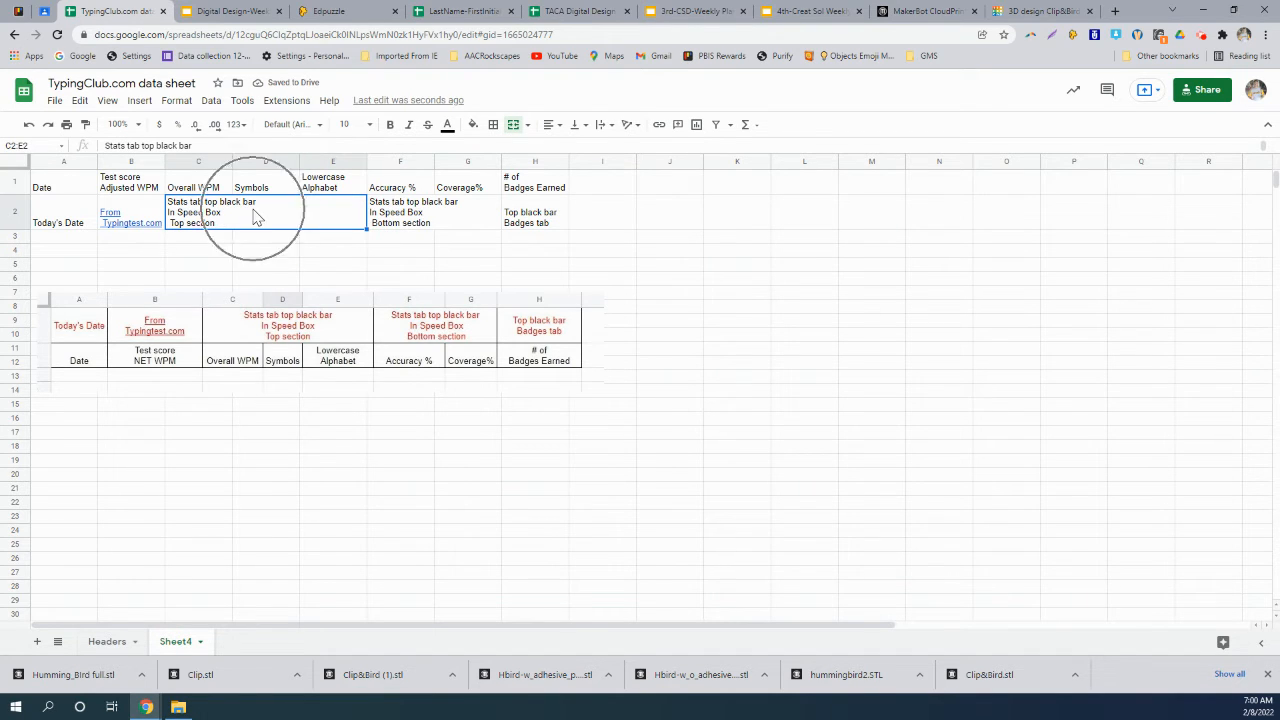
pyautogui.click(549, 127)
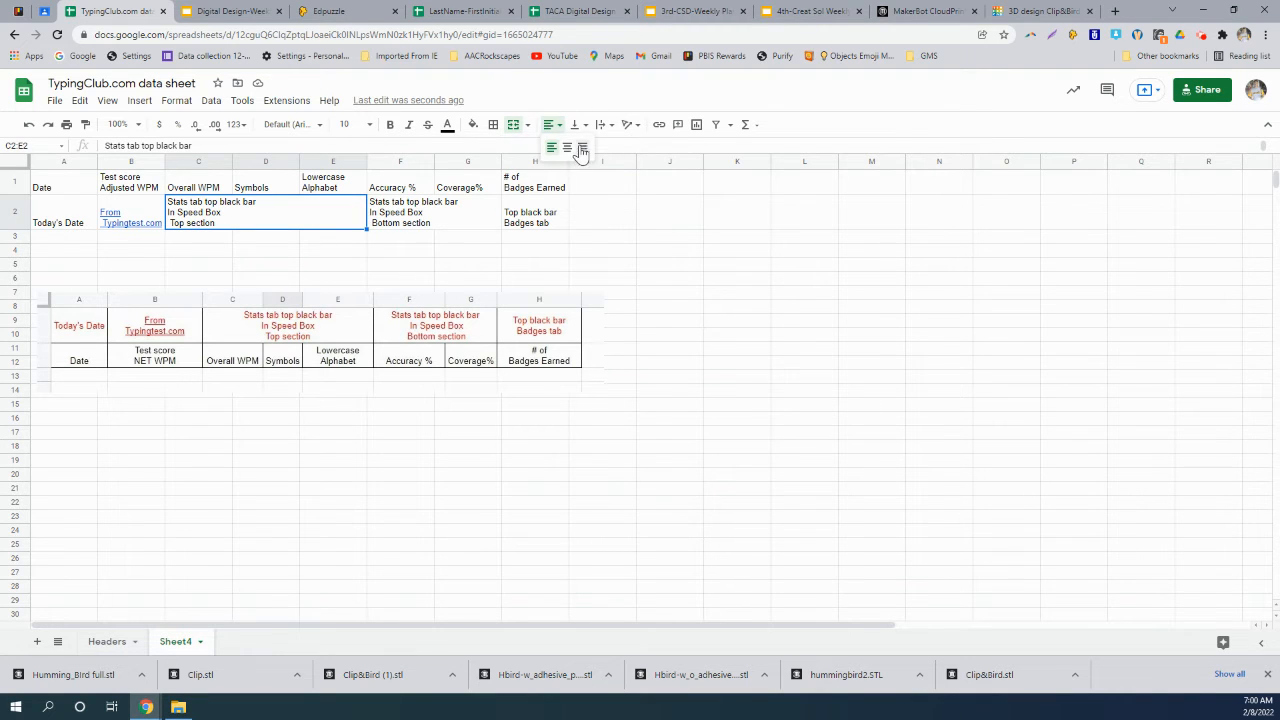
pyautogui.click(582, 150)
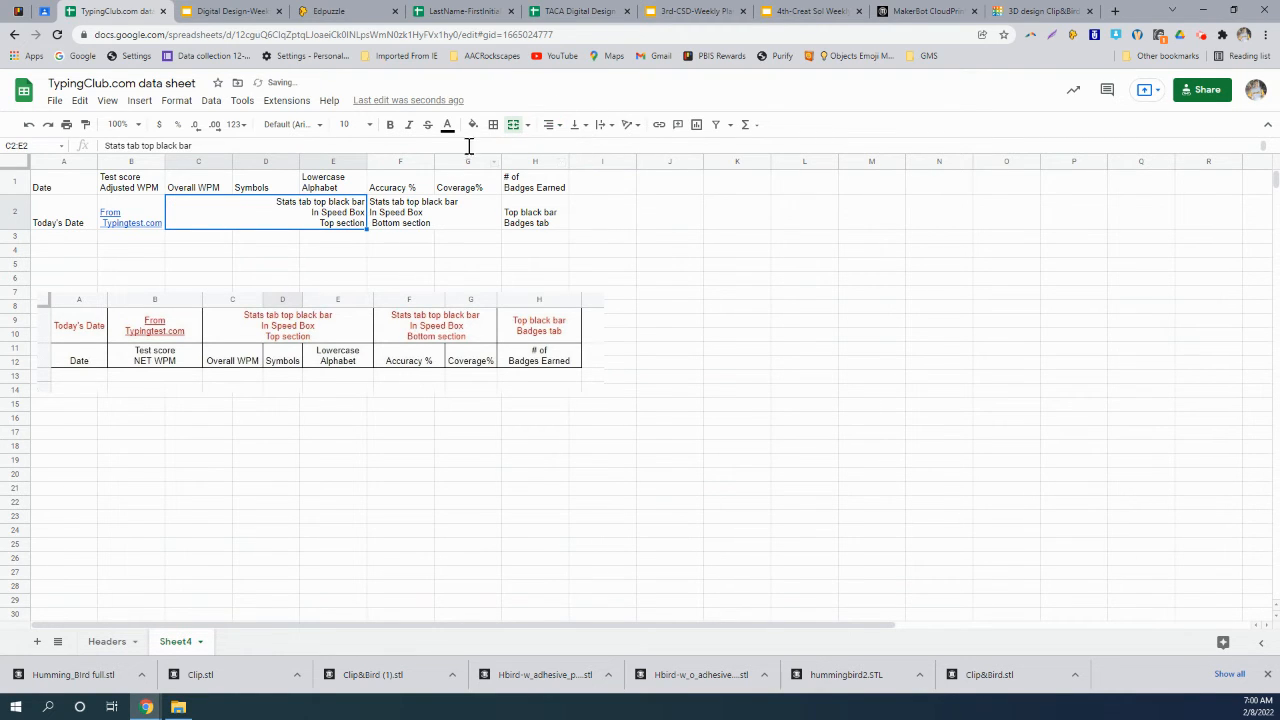
pyautogui.click(551, 125)
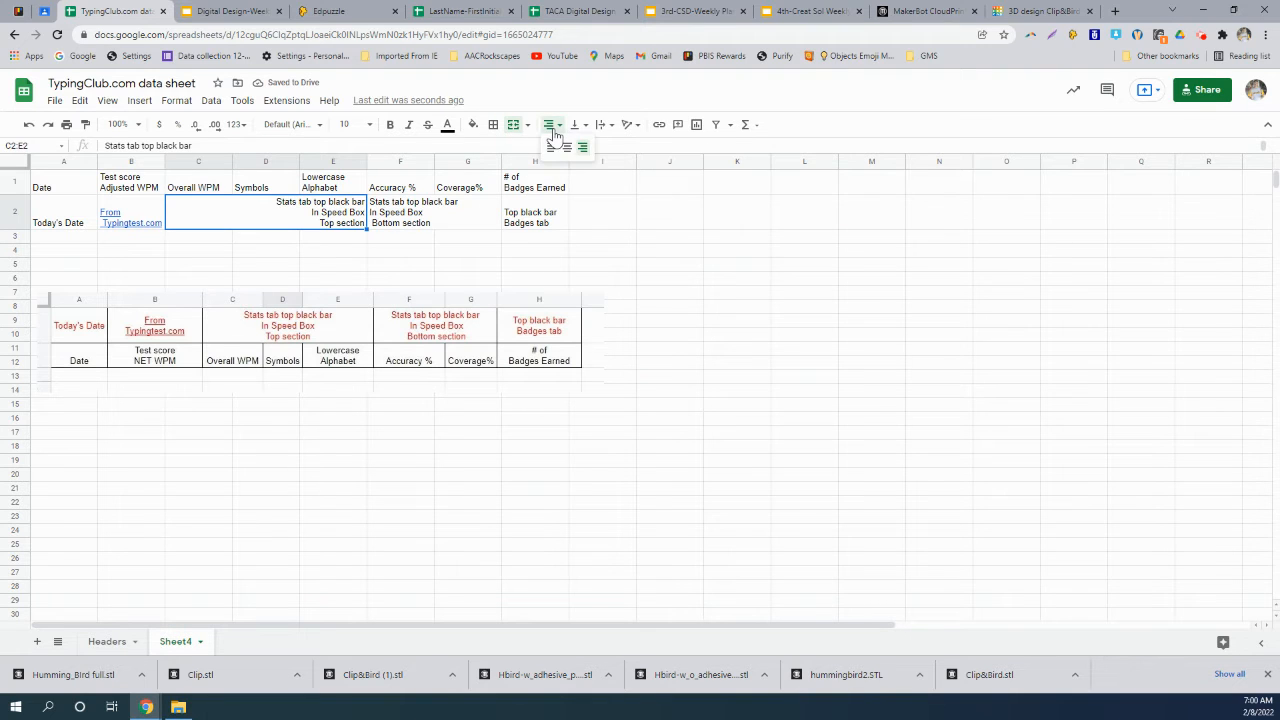
pyautogui.click(567, 150)
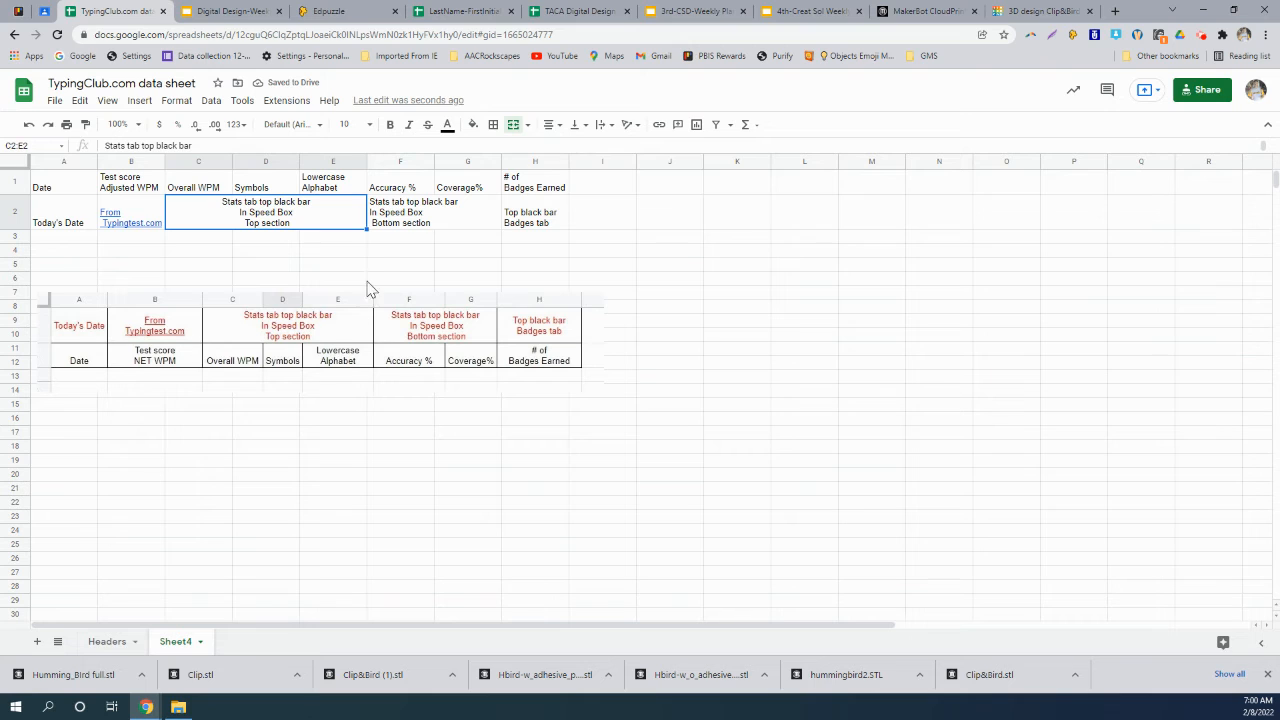
pyautogui.click(276, 250)
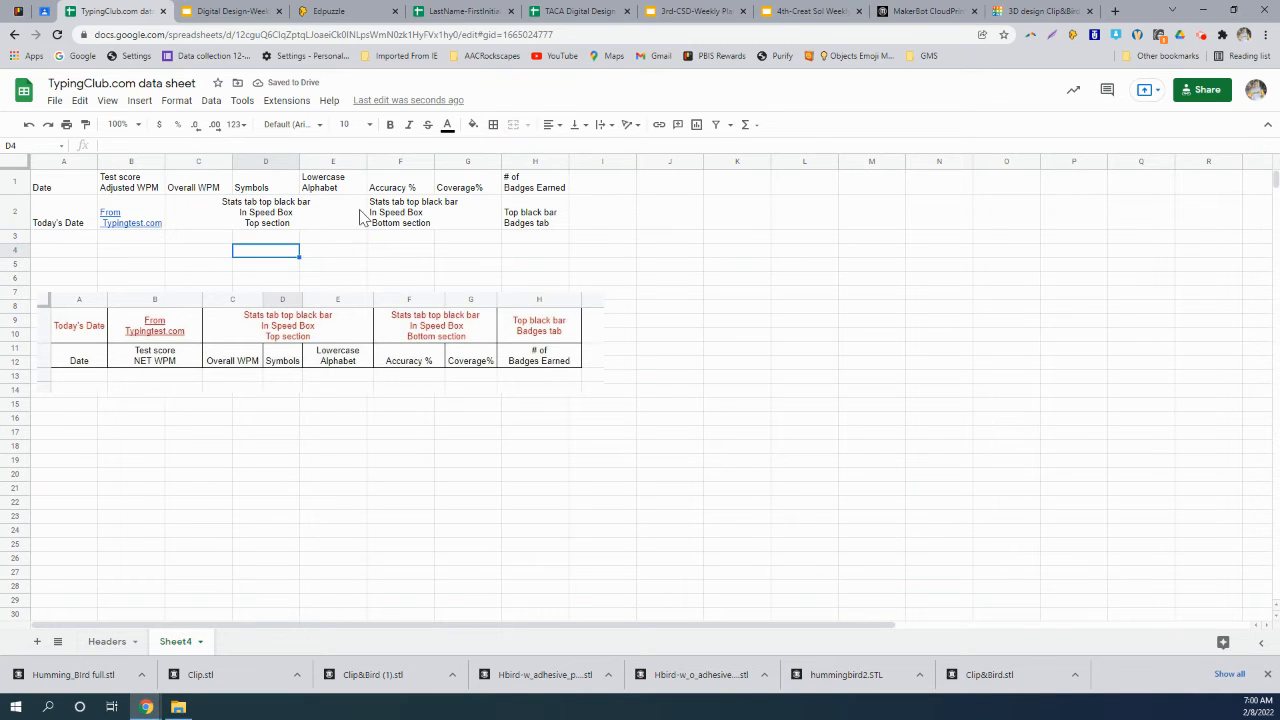
# Centre the text of both header rows, A1:H2, horizontally.
pyautogui.moveTo(558, 220); pyautogui.dragTo(82, 197)
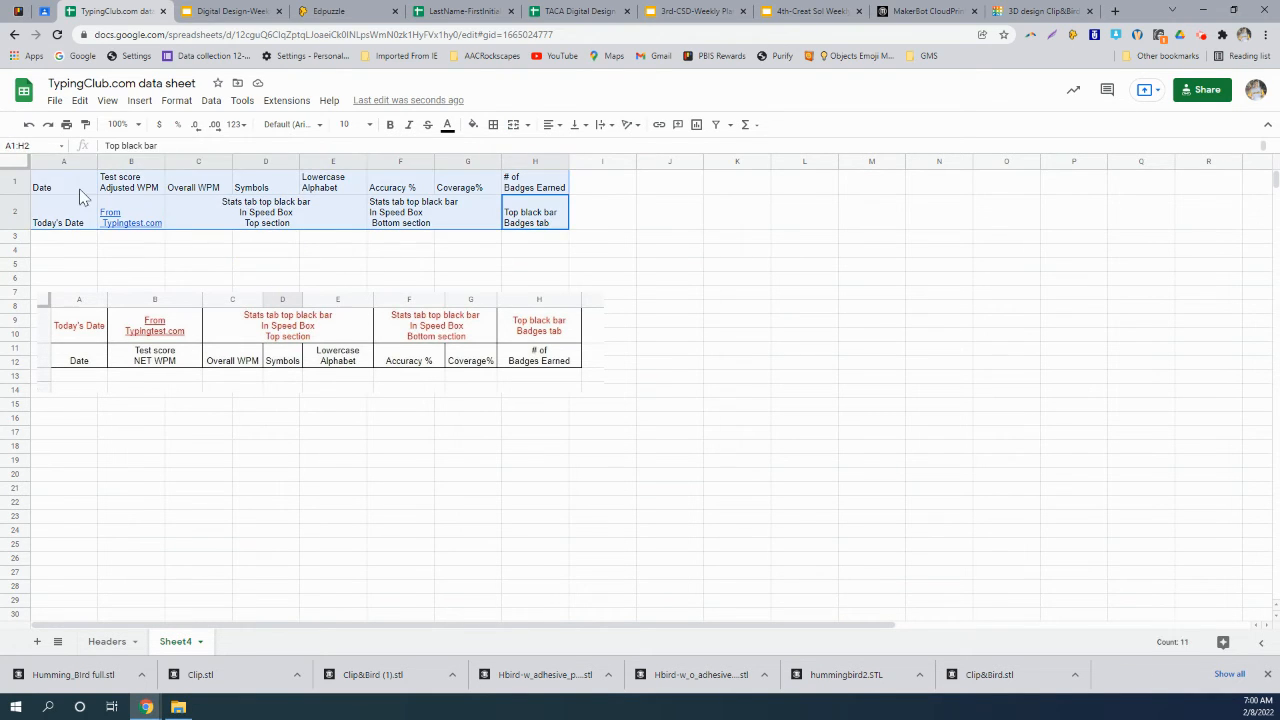
pyautogui.click(549, 127)
pyautogui.click(567, 150)
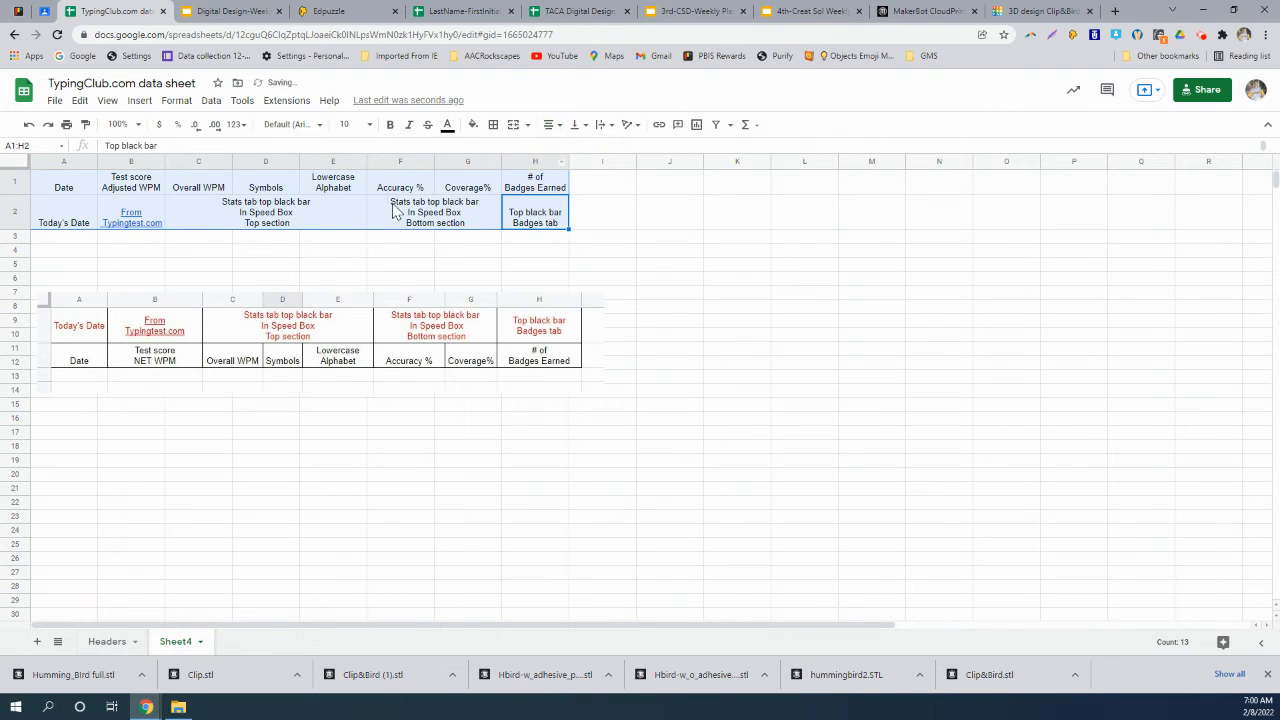
pyautogui.click(296, 247)
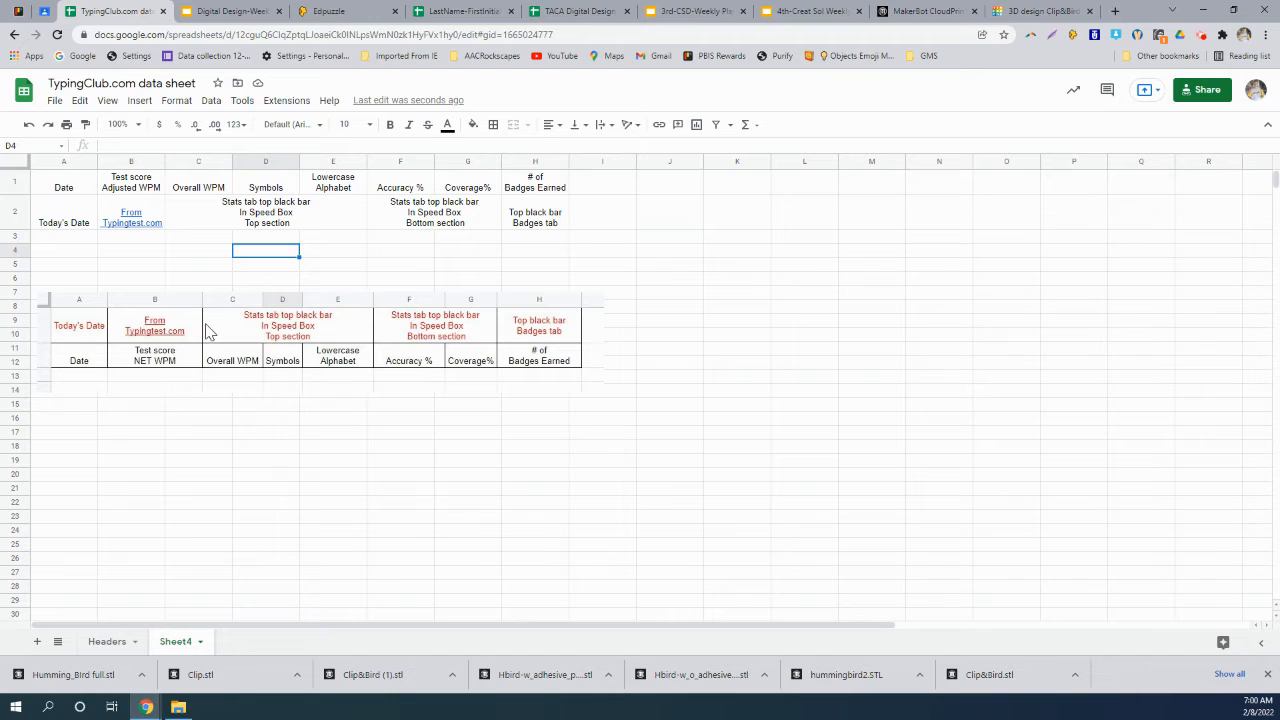
# Vertically align the text in row 2 to the middle.
pyautogui.press('ctrl')
pyautogui.press('ctrl')
pyautogui.click(14, 183)
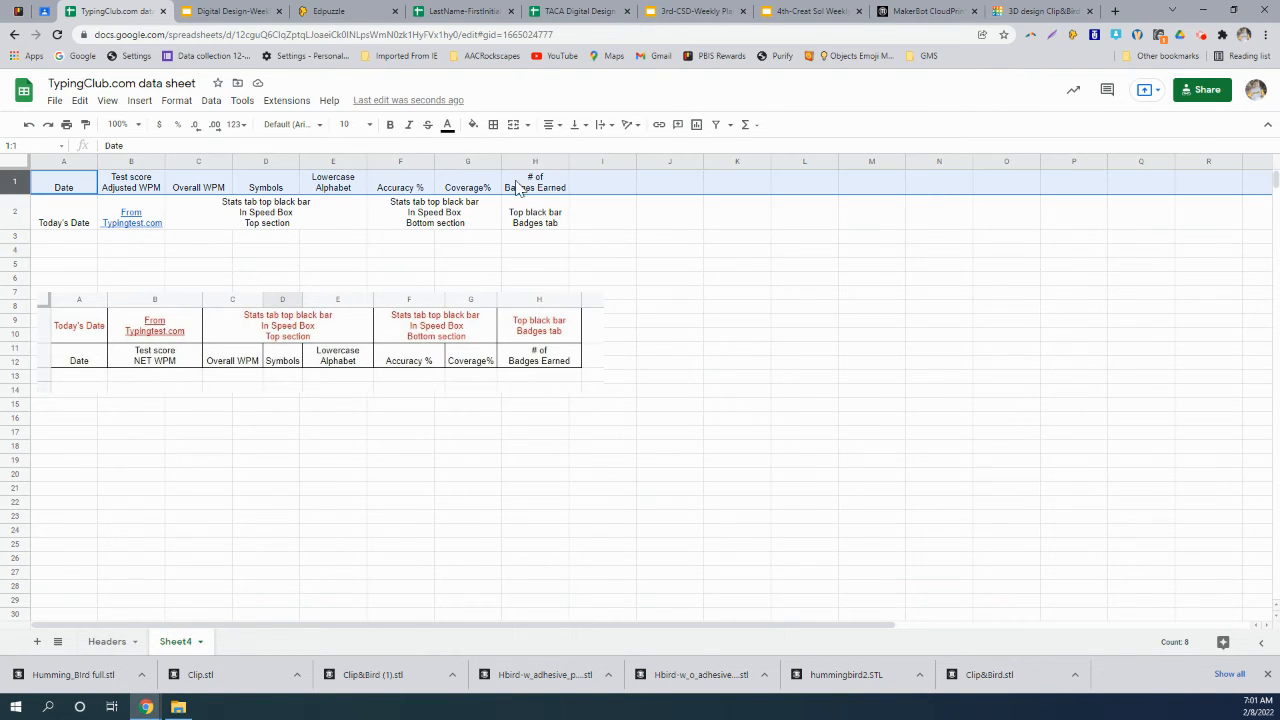
pyautogui.click(14, 215)
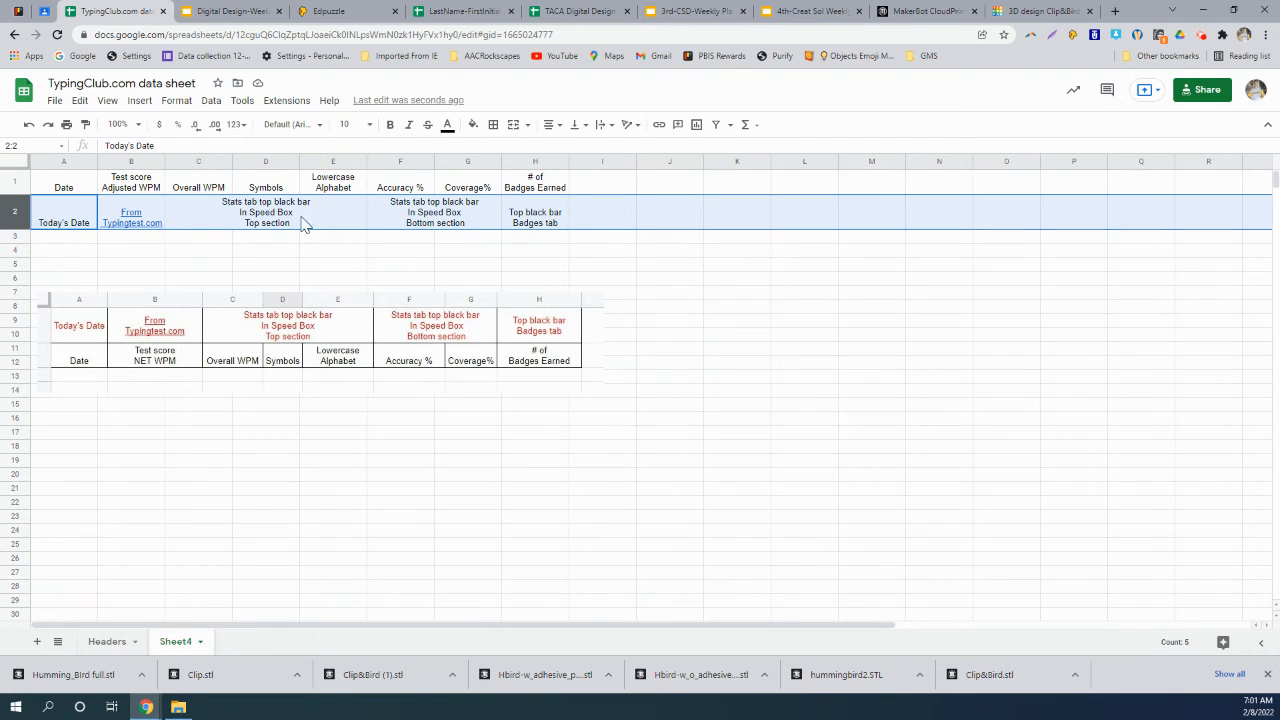
pyautogui.click(578, 127)
pyautogui.click(593, 149)
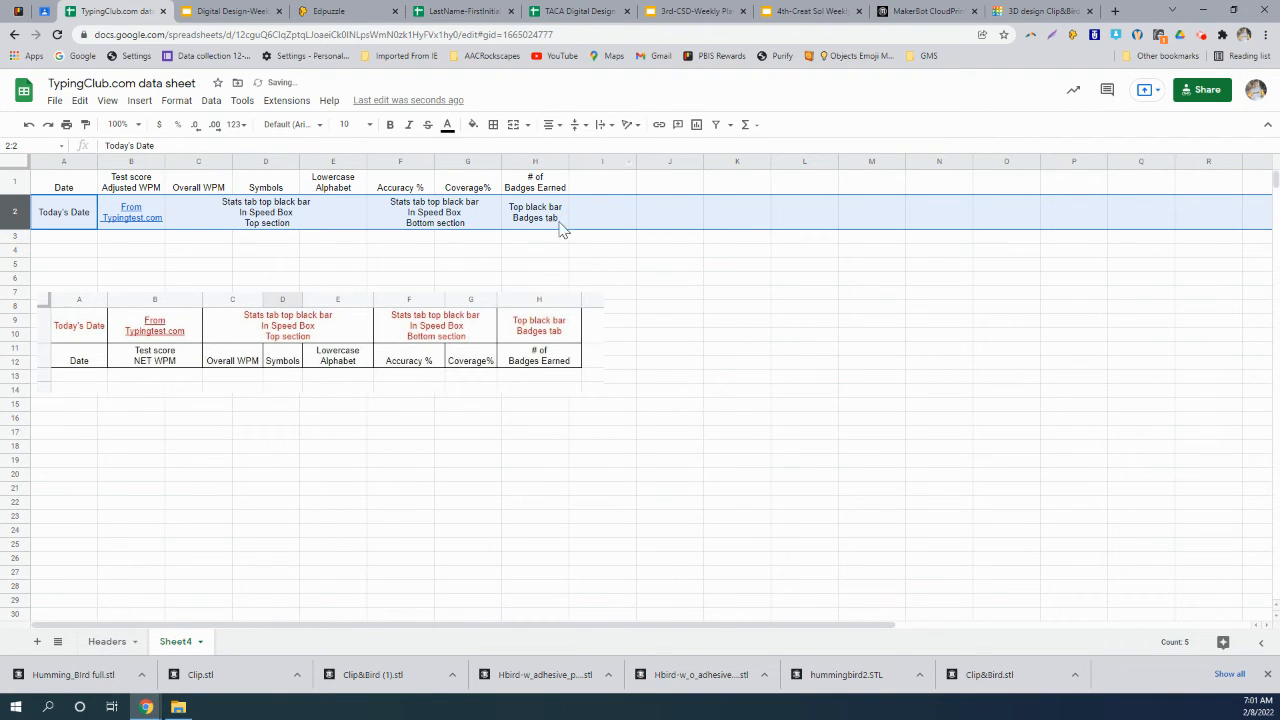
pyautogui.press('ctrl')
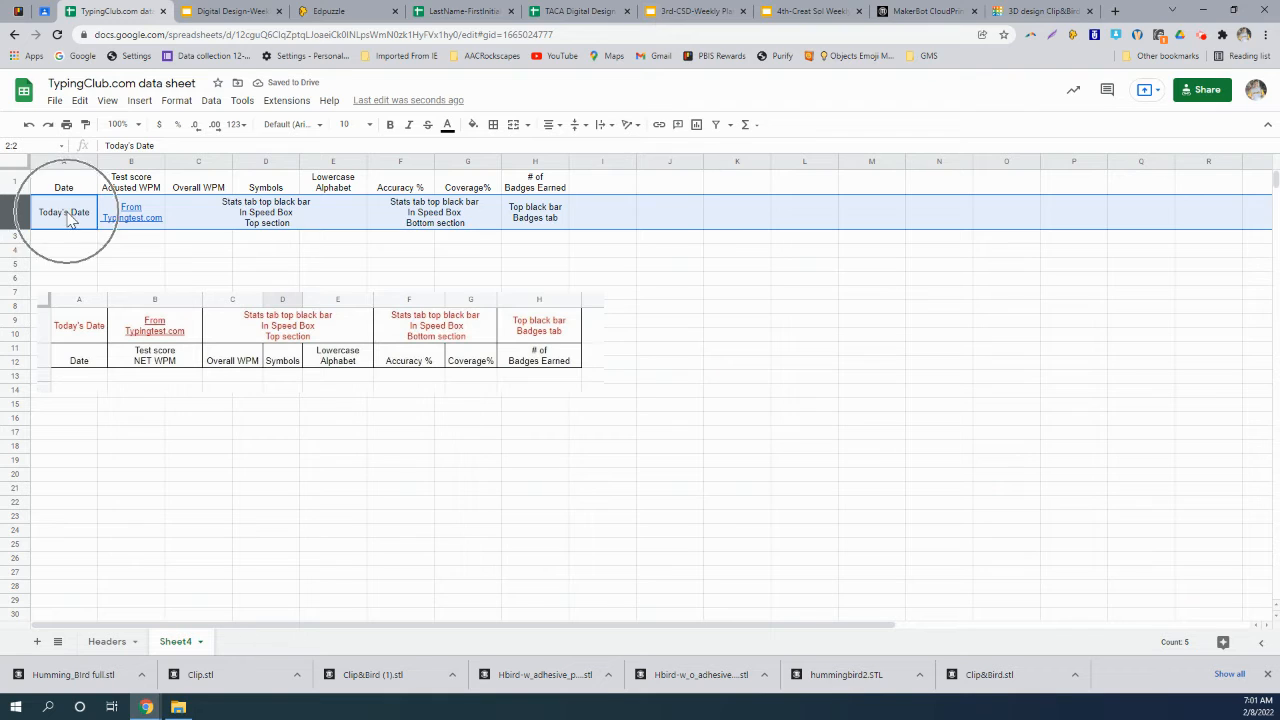
pyautogui.click(92, 264)
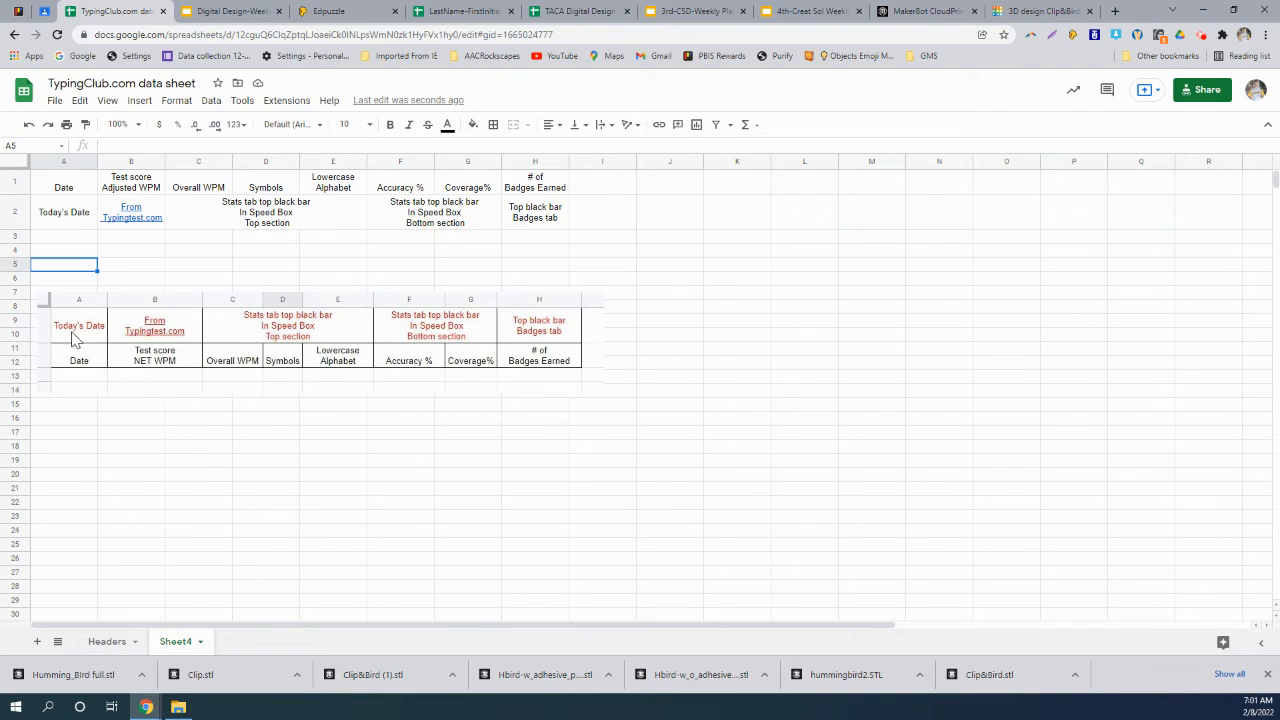
# Set the text colour of cell A2 to red and apply the same red to all of A2:H2.
pyautogui.click(70, 219)
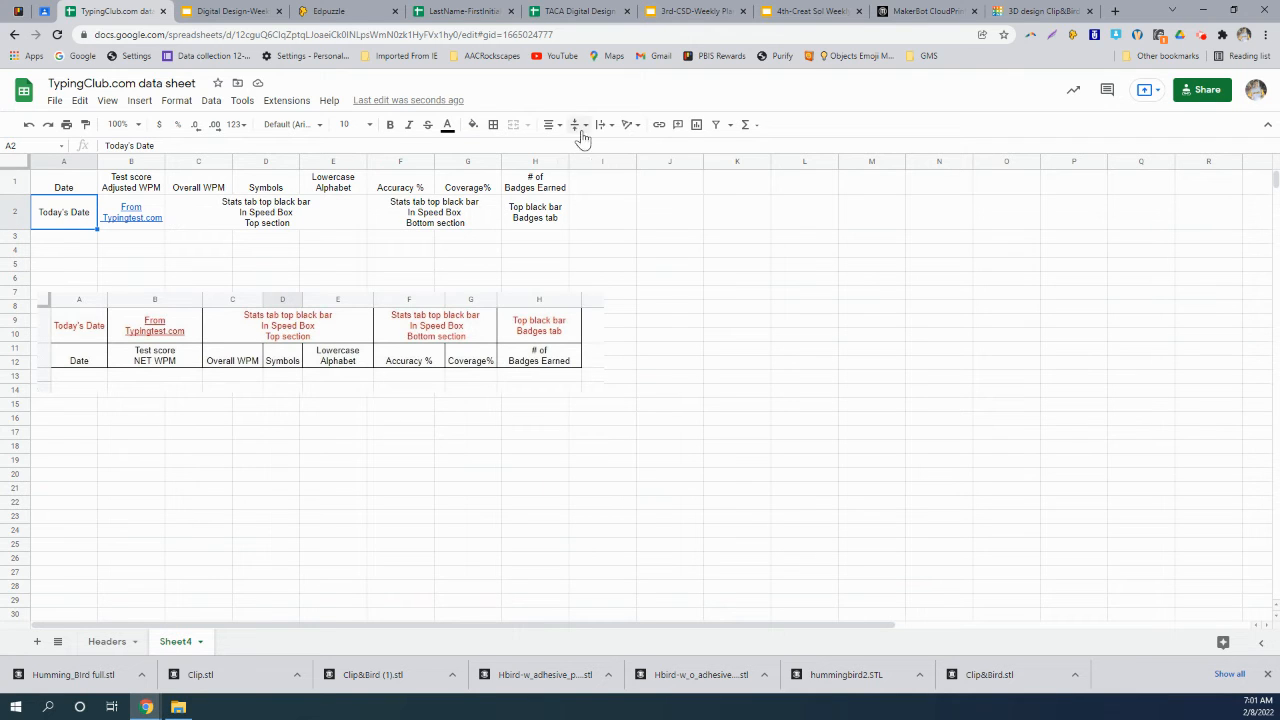
pyautogui.click(447, 126)
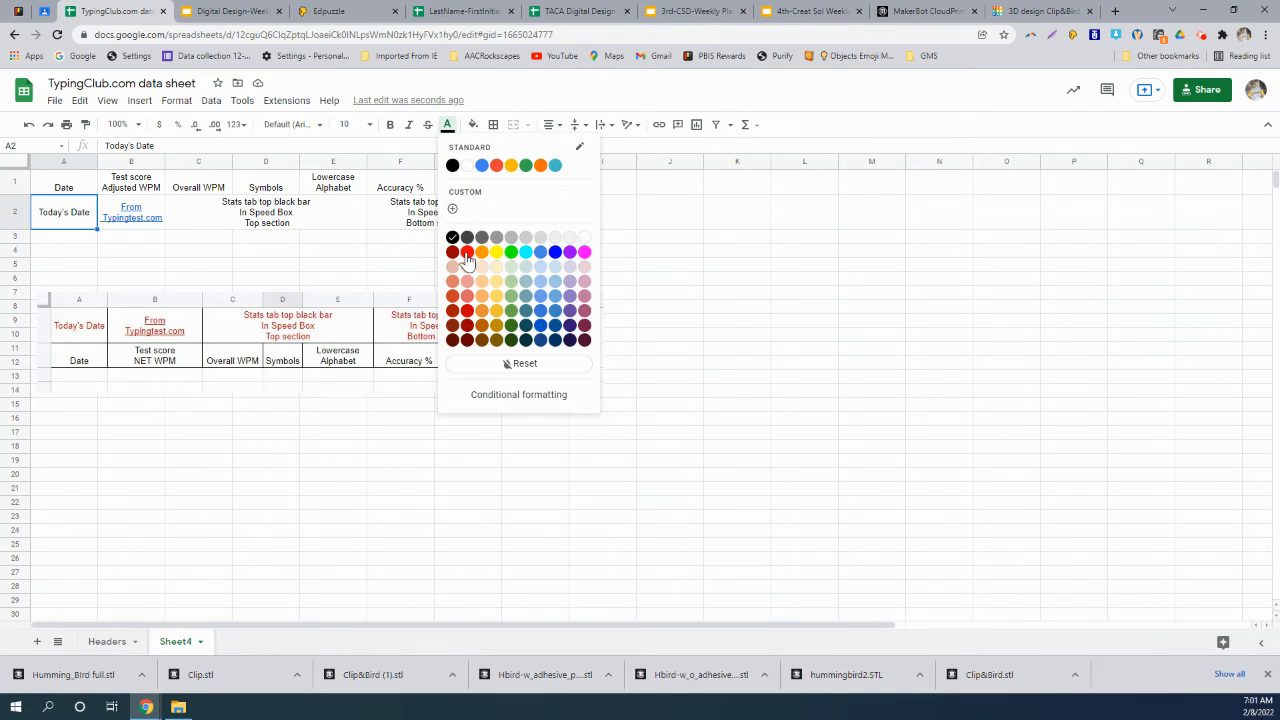
pyautogui.click(464, 252)
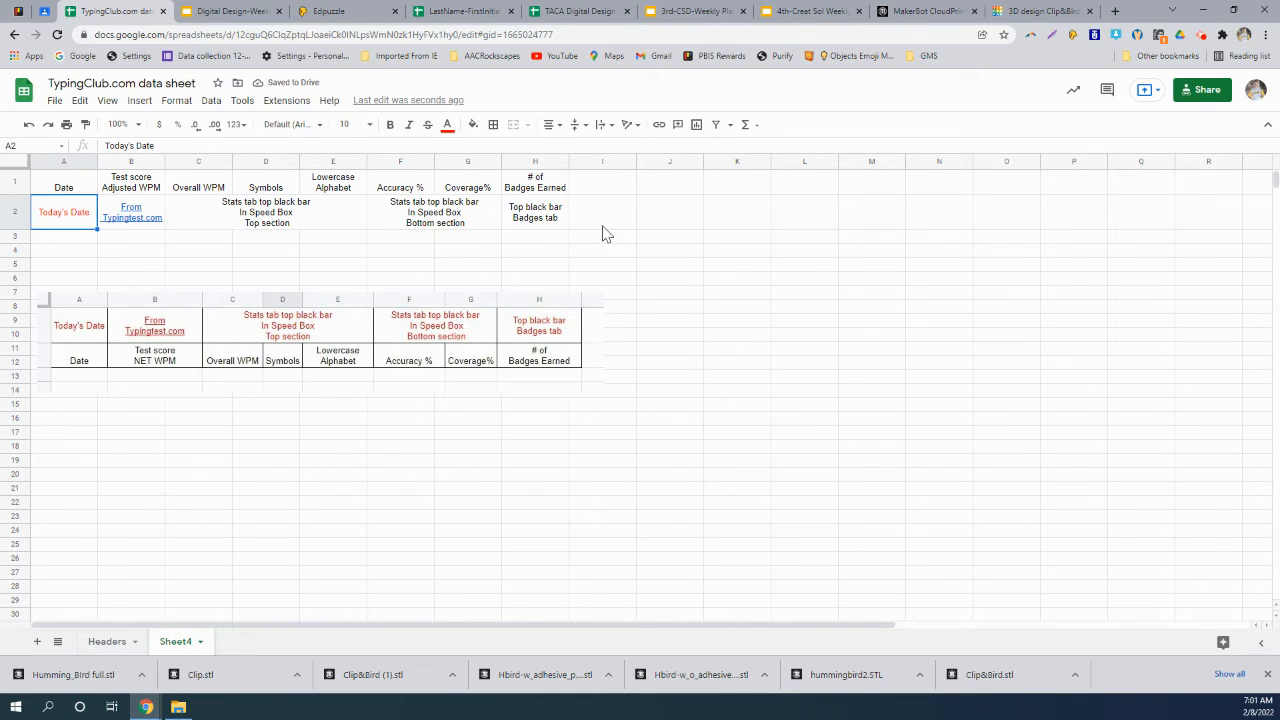
pyautogui.moveTo(533, 216); pyautogui.dragTo(92, 224)
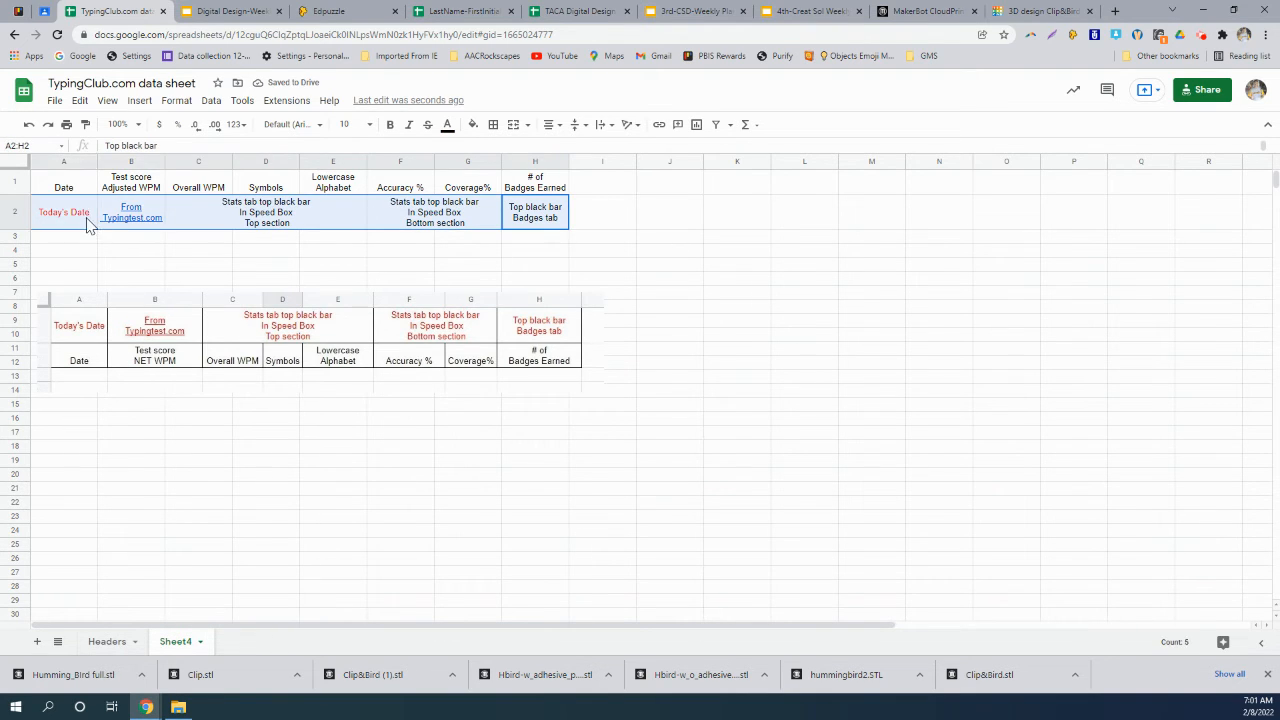
pyautogui.click(449, 130)
pyautogui.click(467, 252)
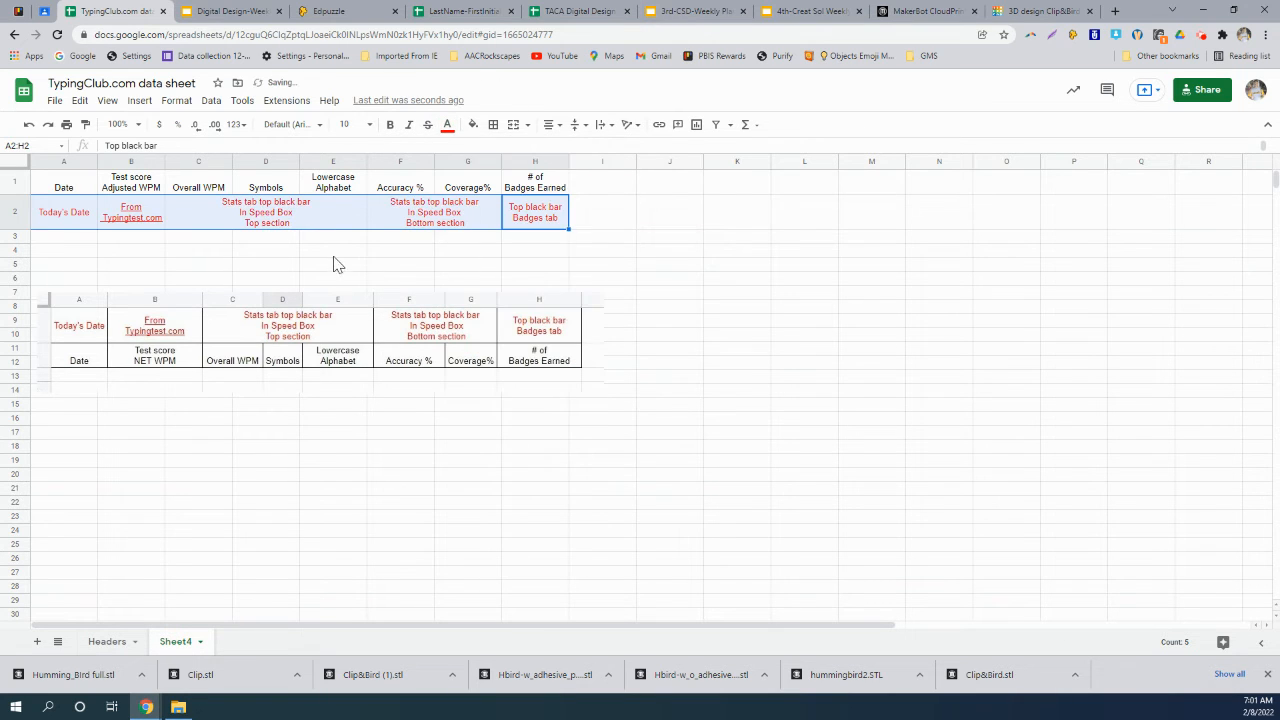
pyautogui.click(333, 252)
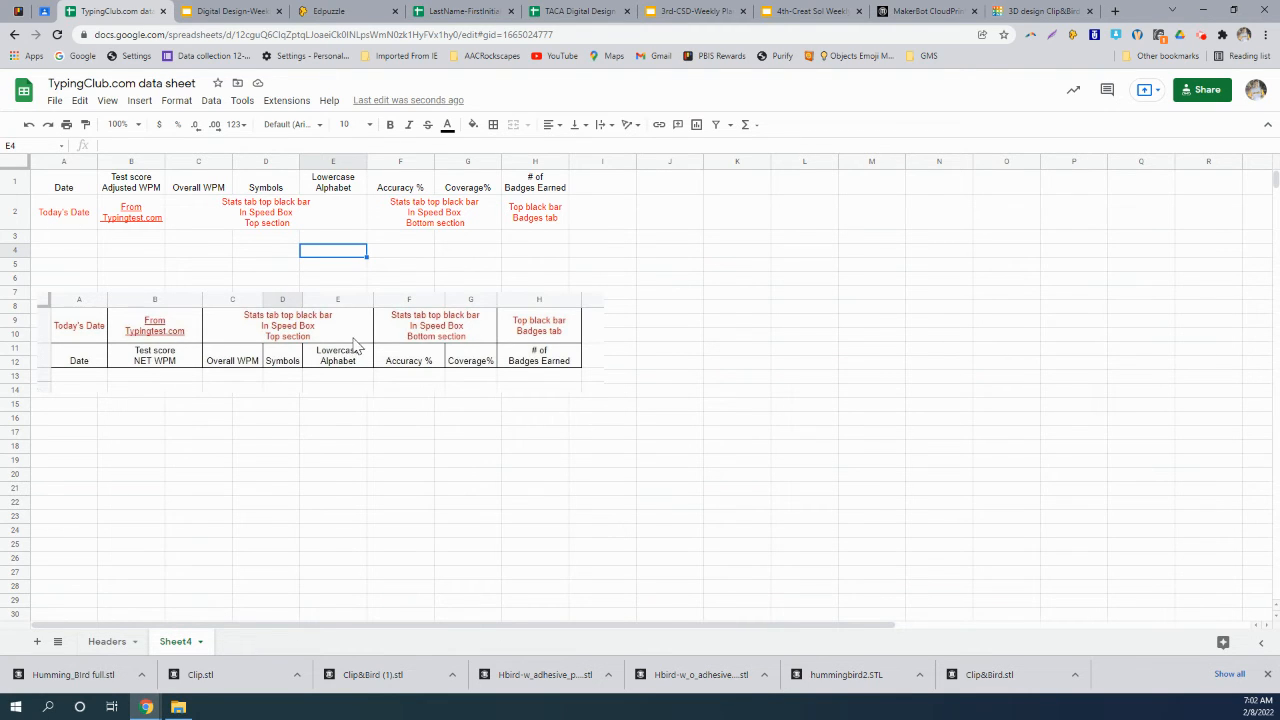
pyautogui.click(521, 221)
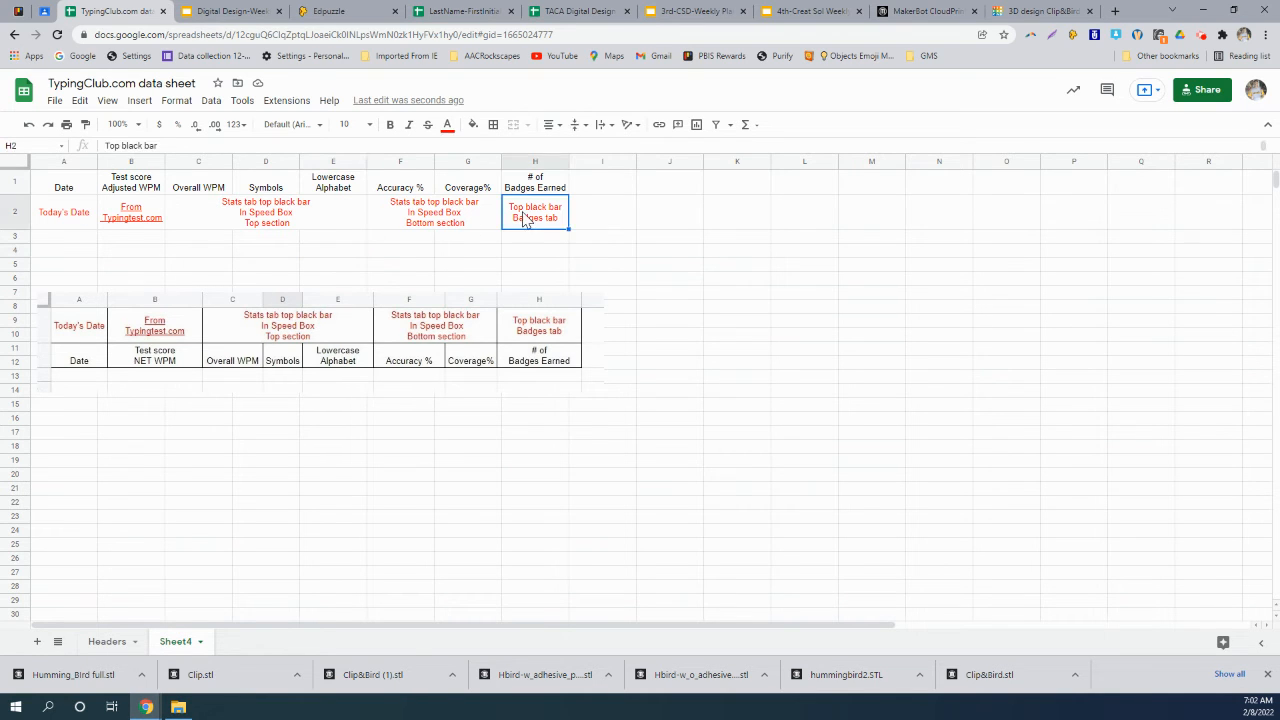
pyautogui.click(494, 127)
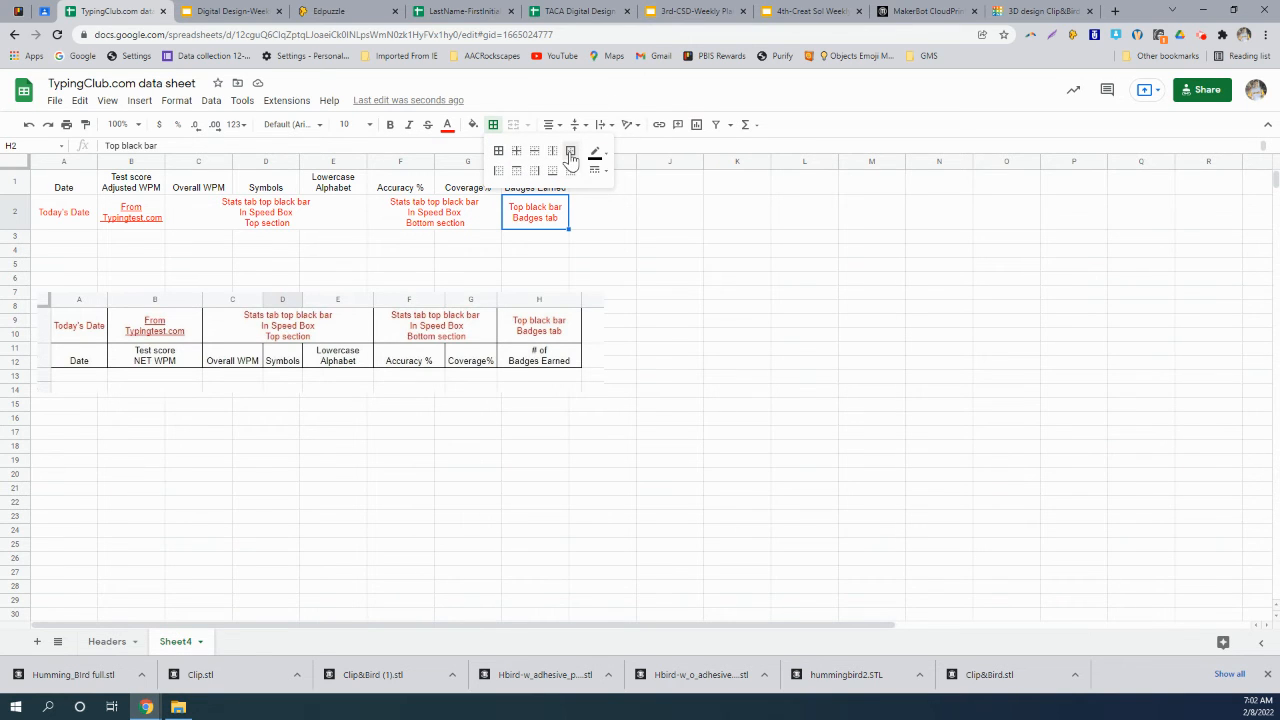
pyautogui.press('ctrl')
pyautogui.press('ctrl')
pyautogui.click(523, 252)
# Apply outer borders around cells F2:H2.
pyautogui.moveTo(533, 220); pyautogui.dragTo(462, 222)
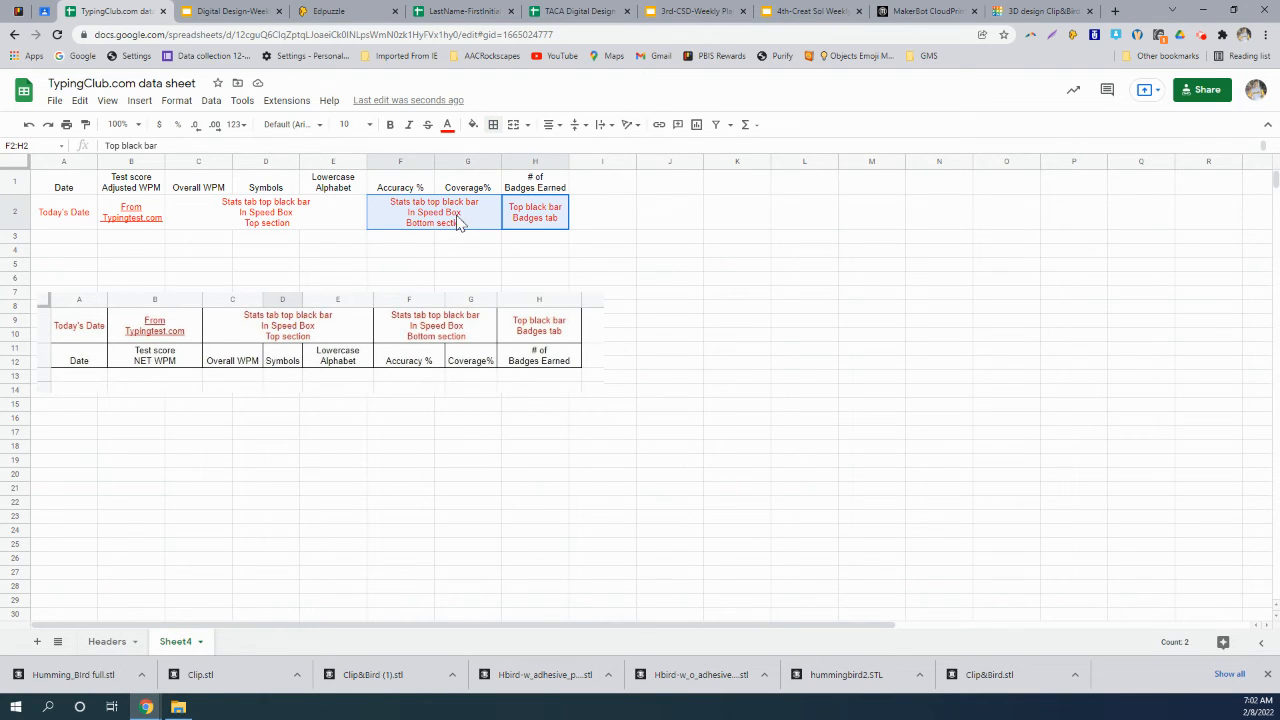
pyautogui.click(494, 128)
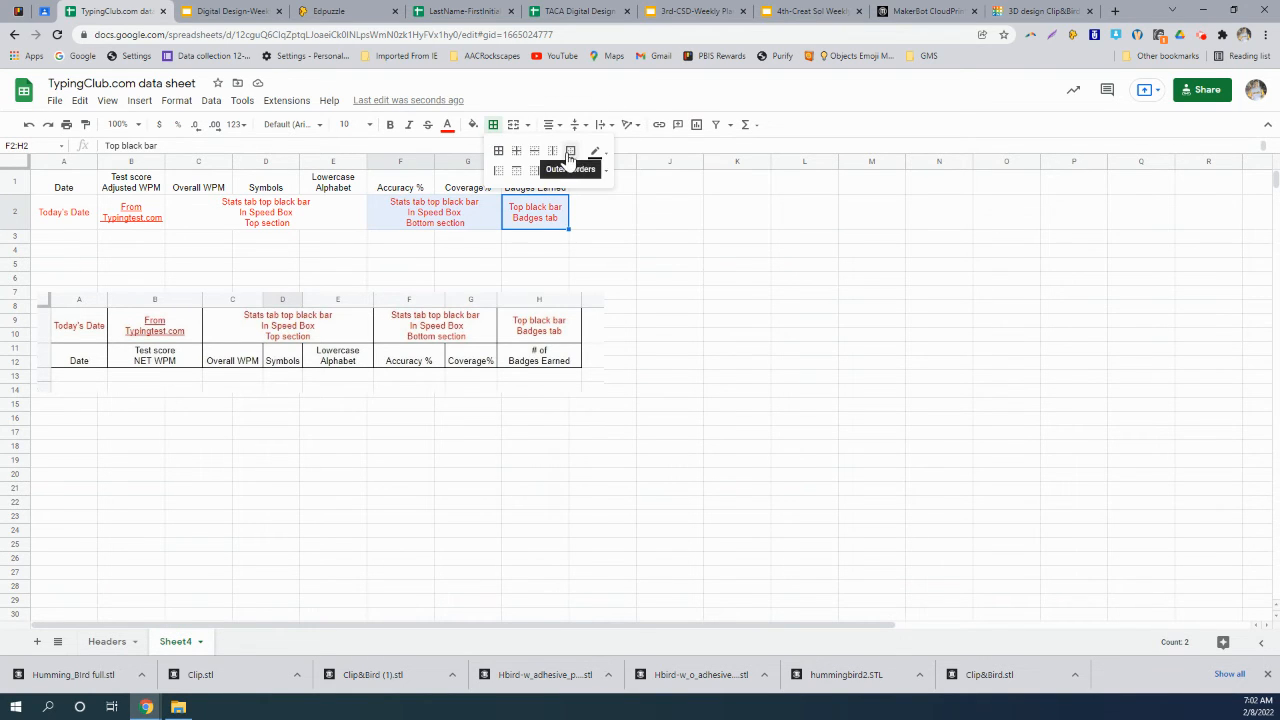
pyautogui.click(570, 153)
pyautogui.click(499, 253)
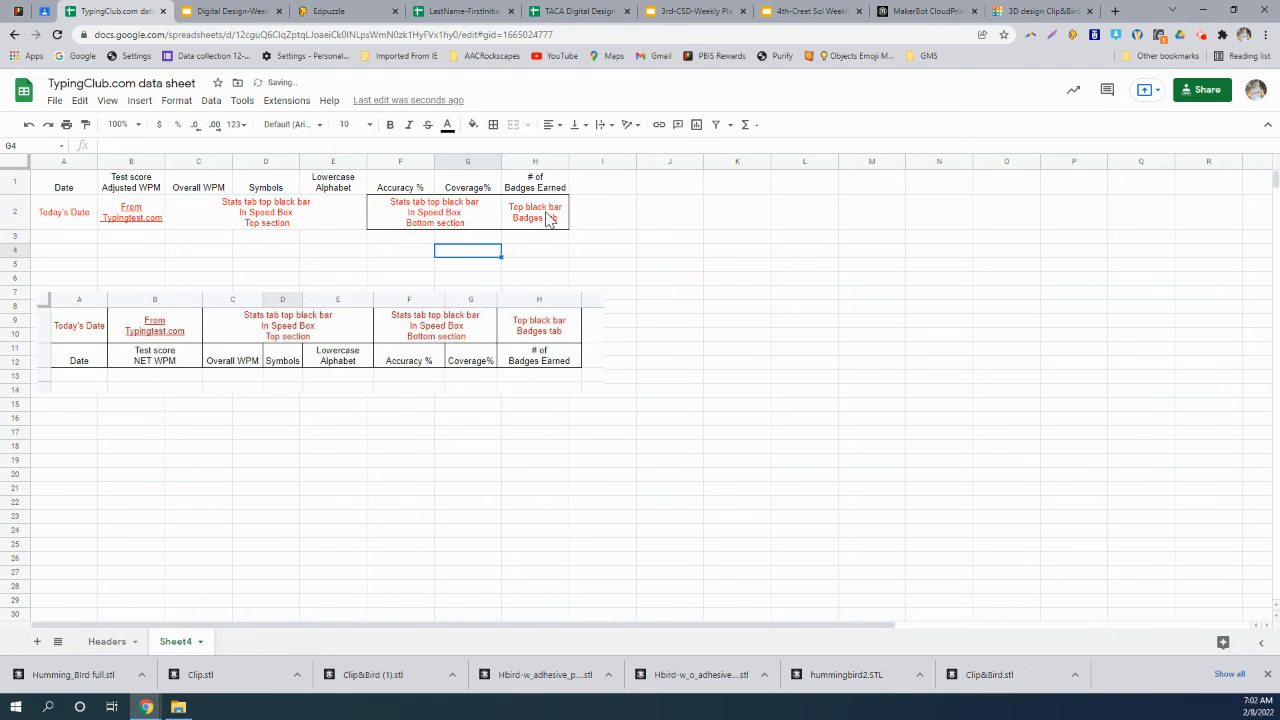
# Apply all borders to cells F2:H2 so that a line separates the two instruction cells.
pyautogui.click(530, 216)
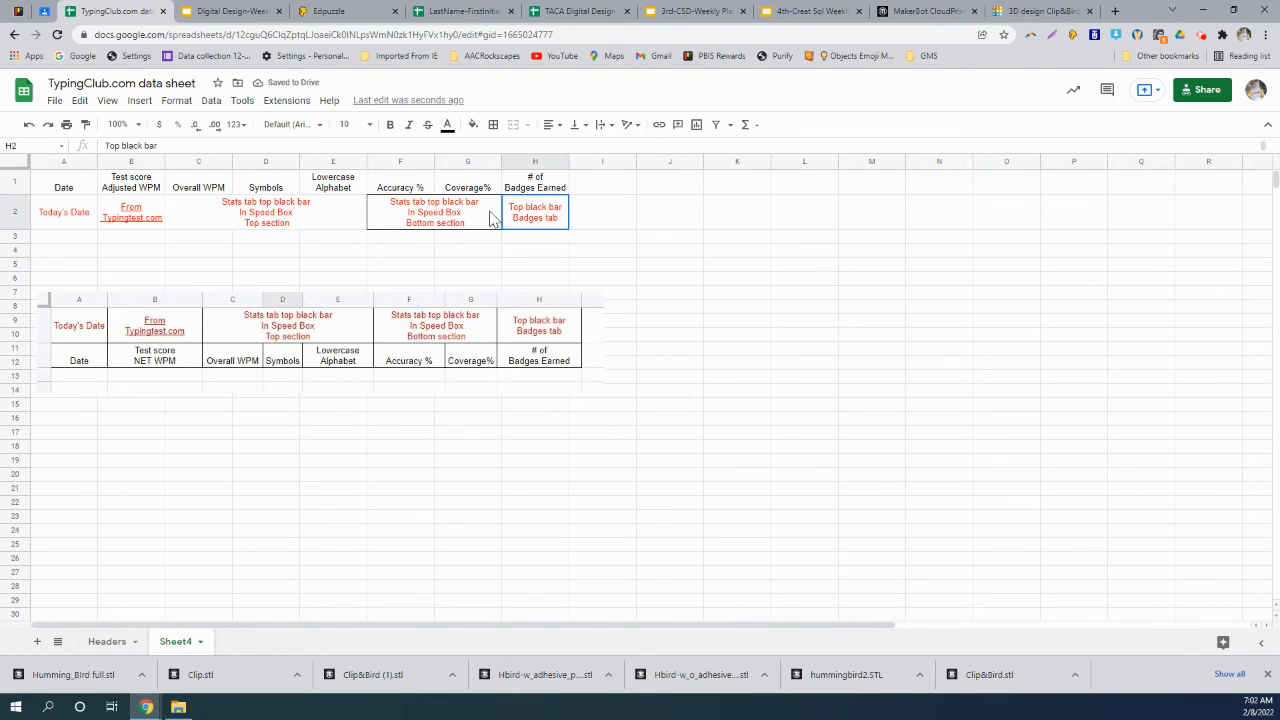
pyautogui.keyDown('shift'); pyautogui.click(492, 219); pyautogui.keyUp('shift')
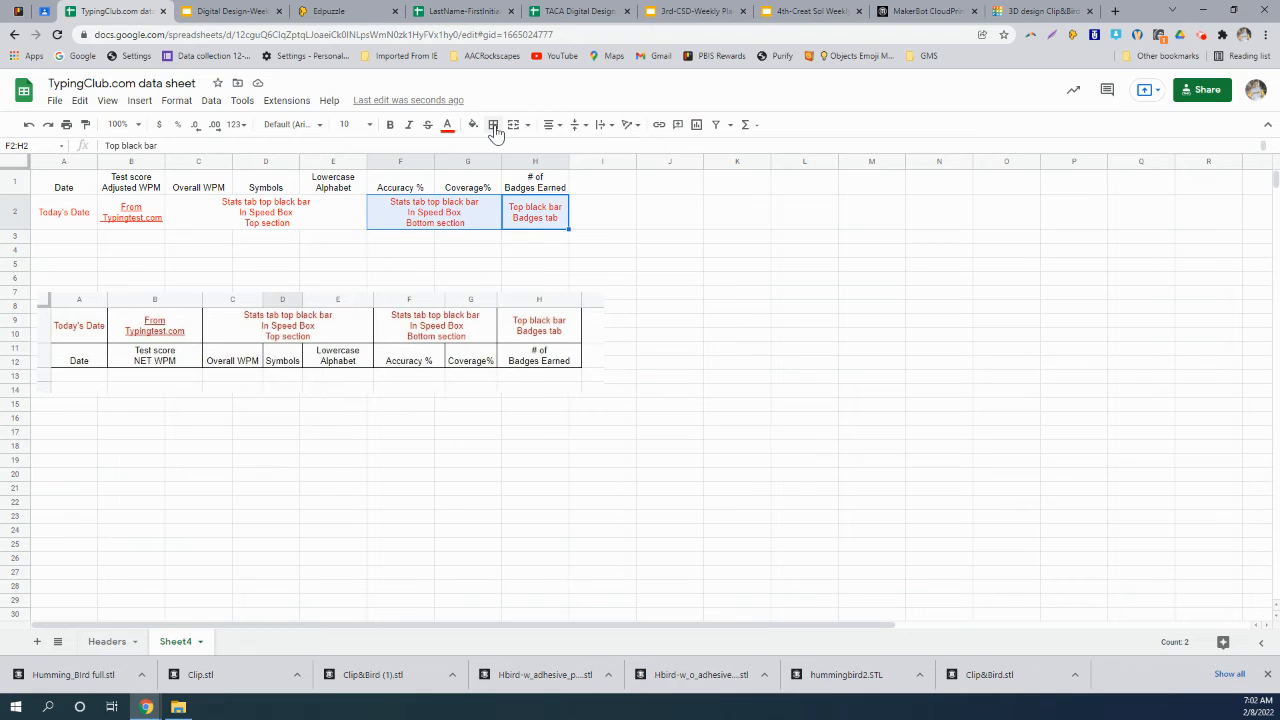
pyautogui.click(494, 128)
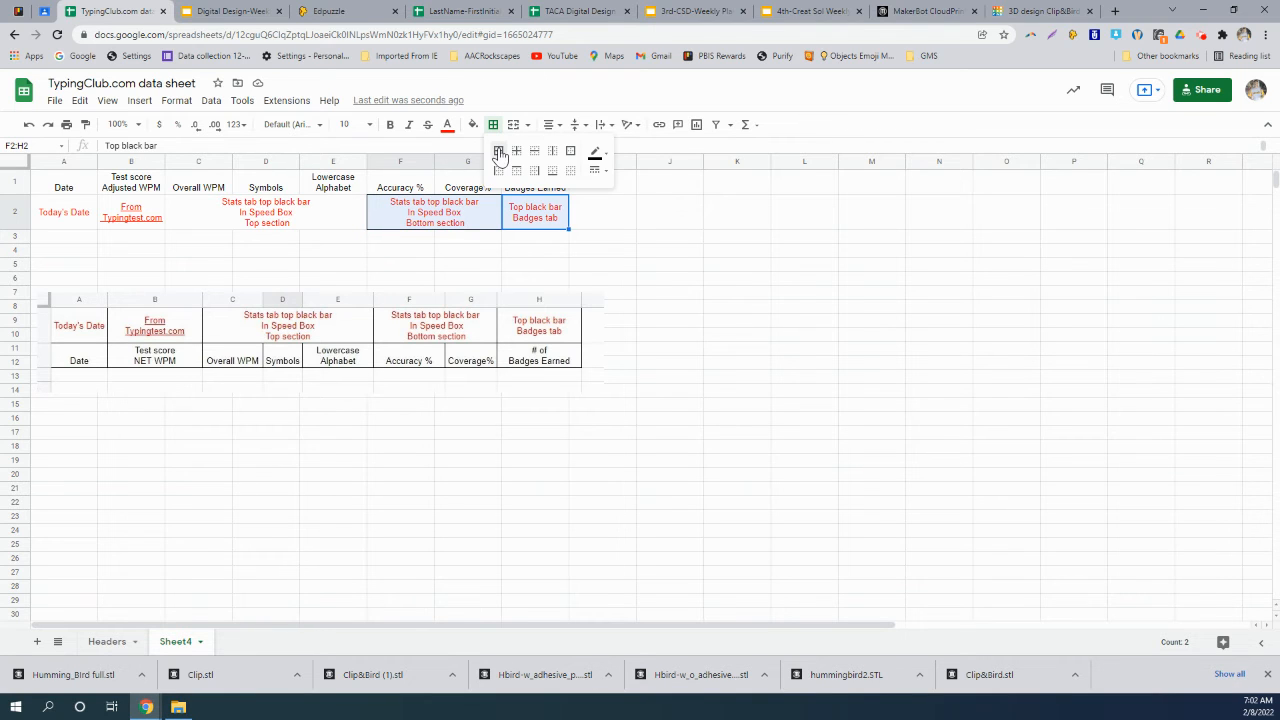
pyautogui.click(498, 152)
pyautogui.click(480, 240)
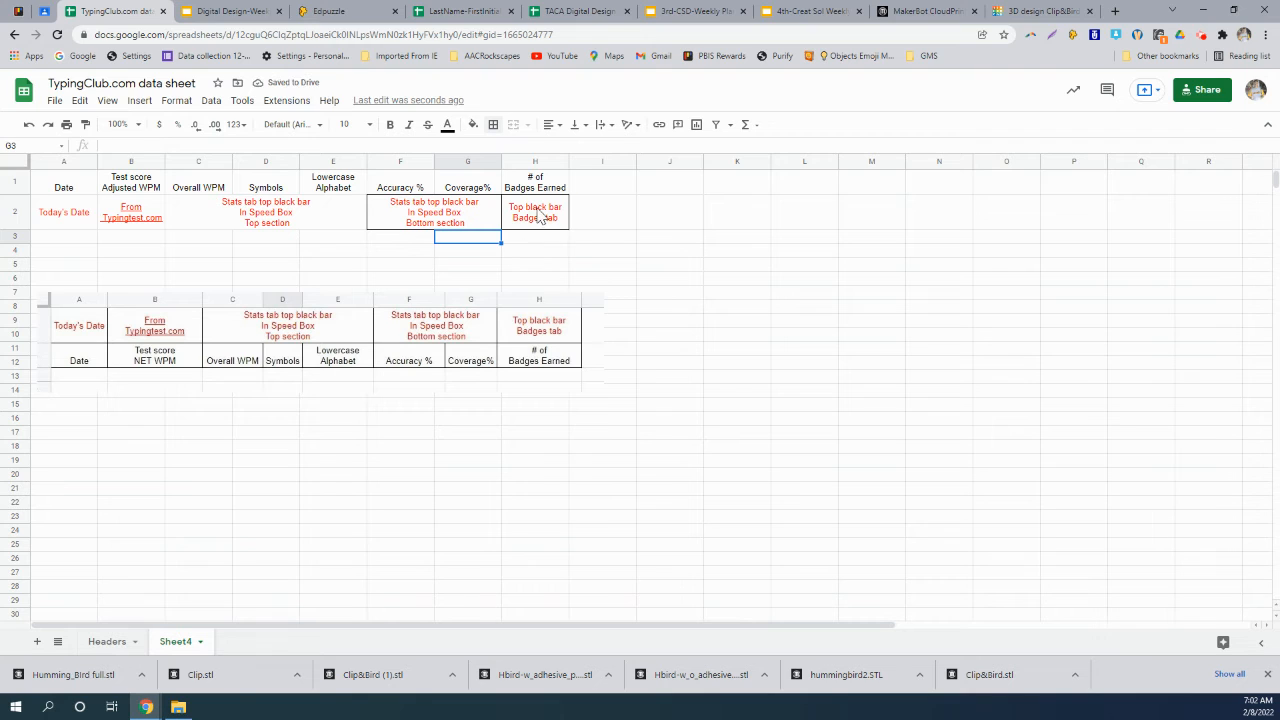
# Apply all borders to both header rows, cells A1:H2.
pyautogui.moveTo(540, 218); pyautogui.dragTo(67, 195)
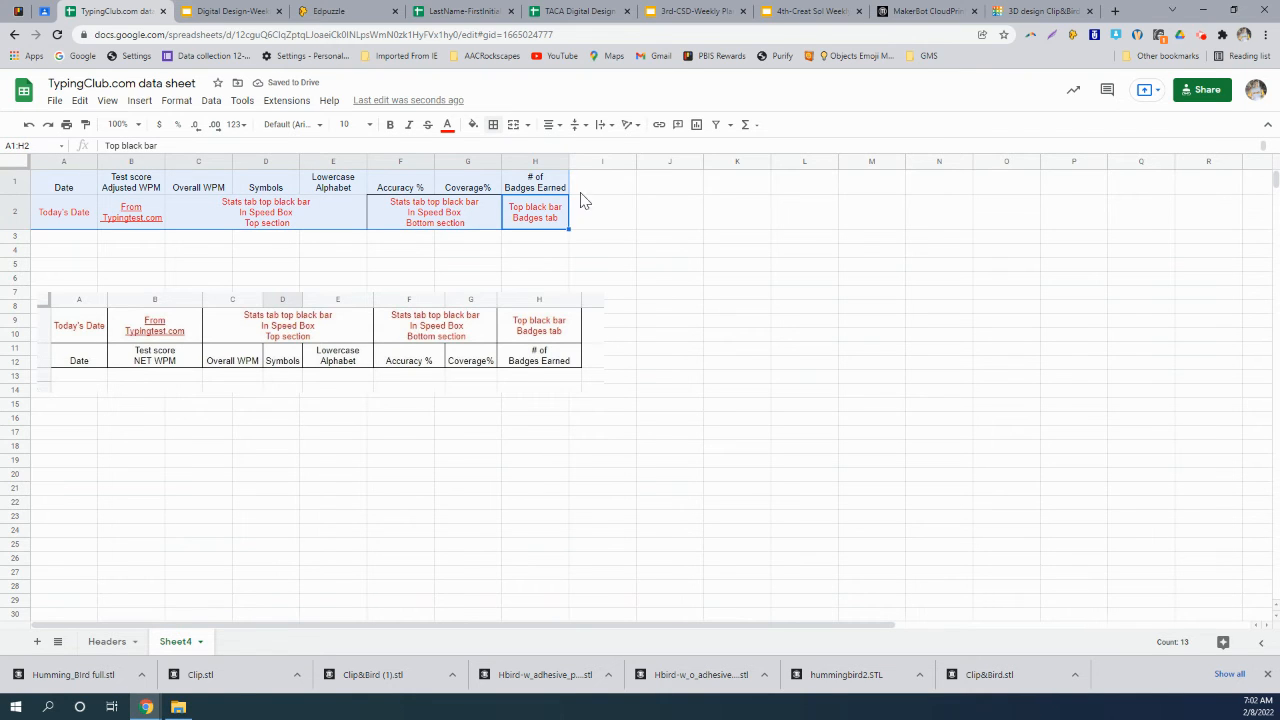
pyautogui.click(493, 126)
pyautogui.click(498, 151)
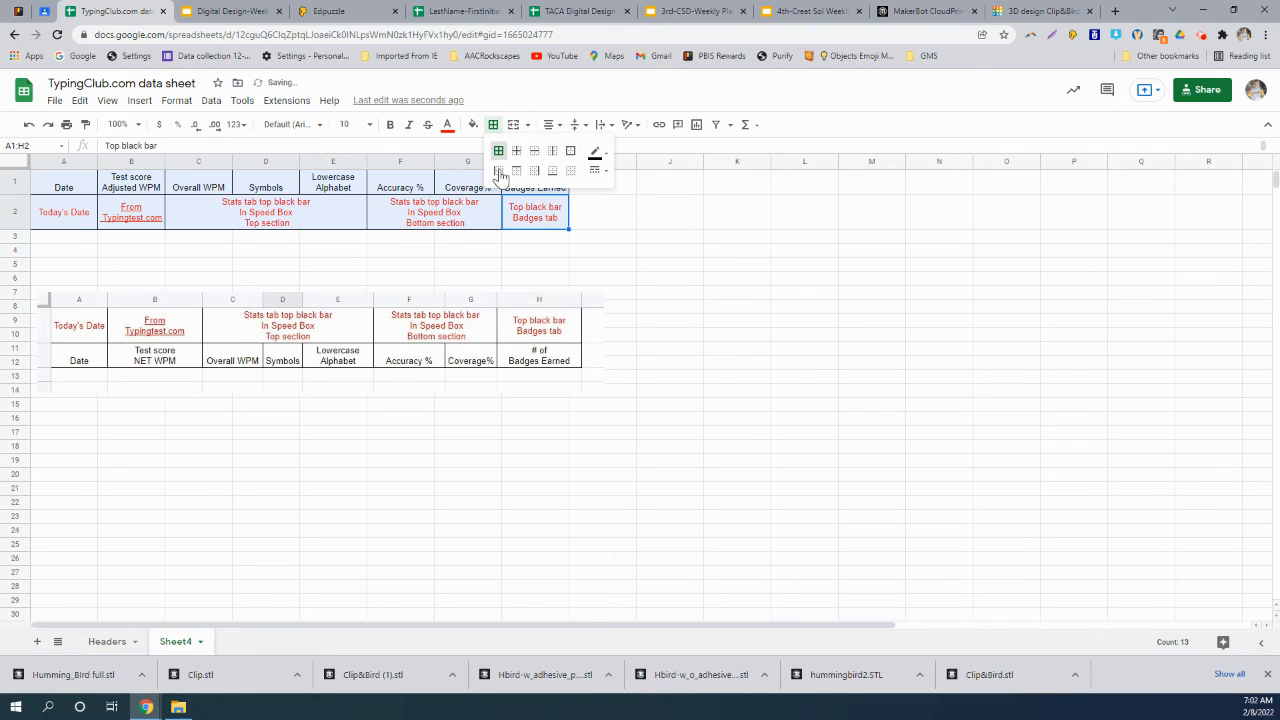
pyautogui.click(495, 250)
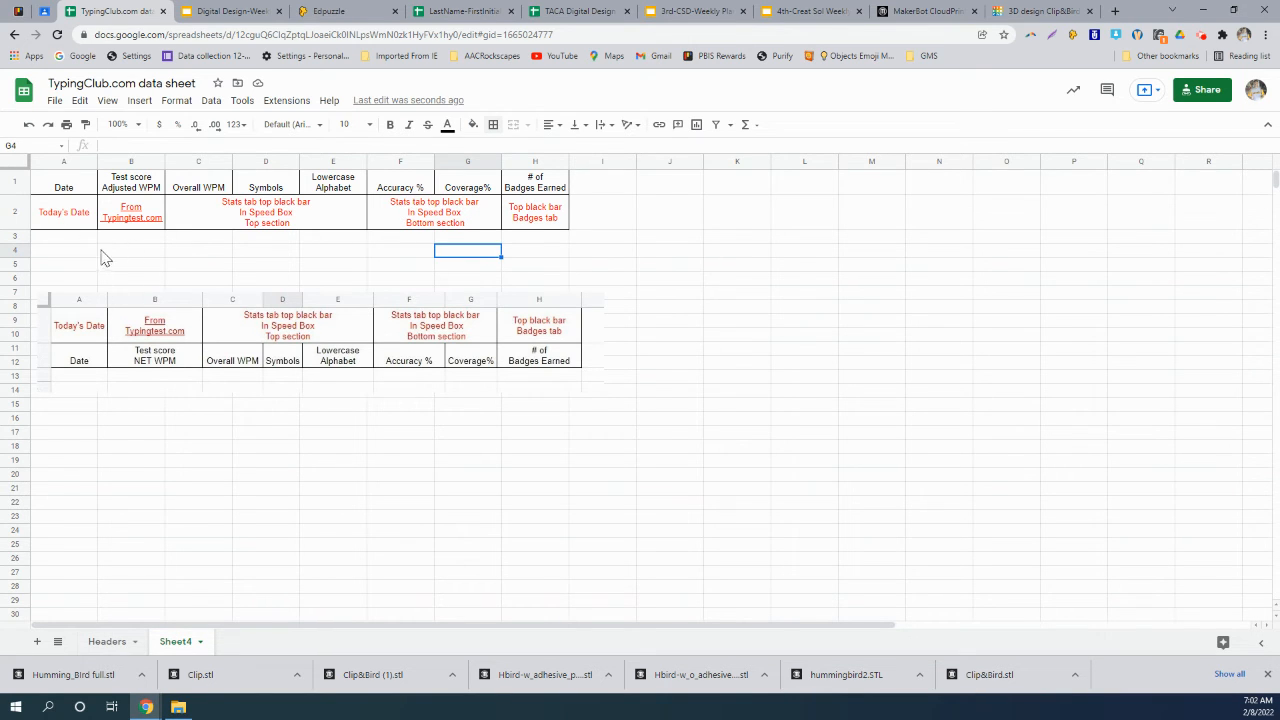
# Move the badges instruction cell H2 to K2 and undo the move.
pyautogui.press('ctrl')
pyautogui.click(536, 220)
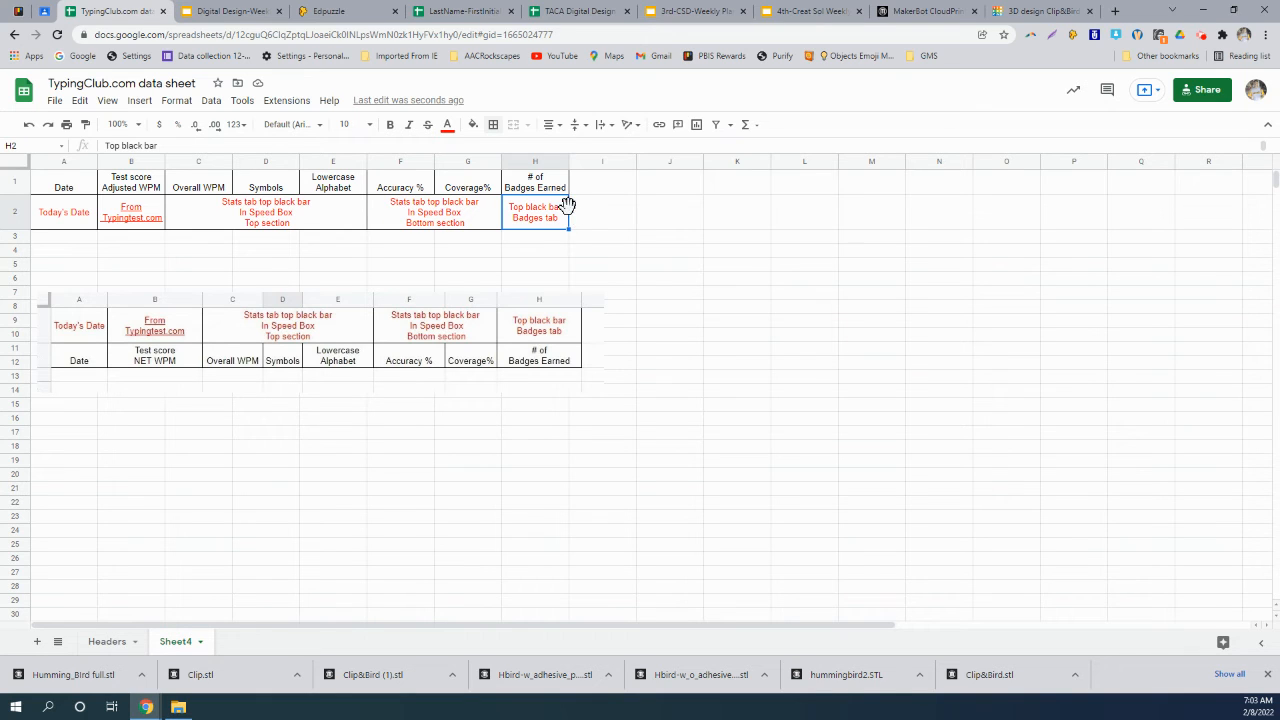
pyautogui.moveTo(567, 207); pyautogui.dragTo(752, 218)
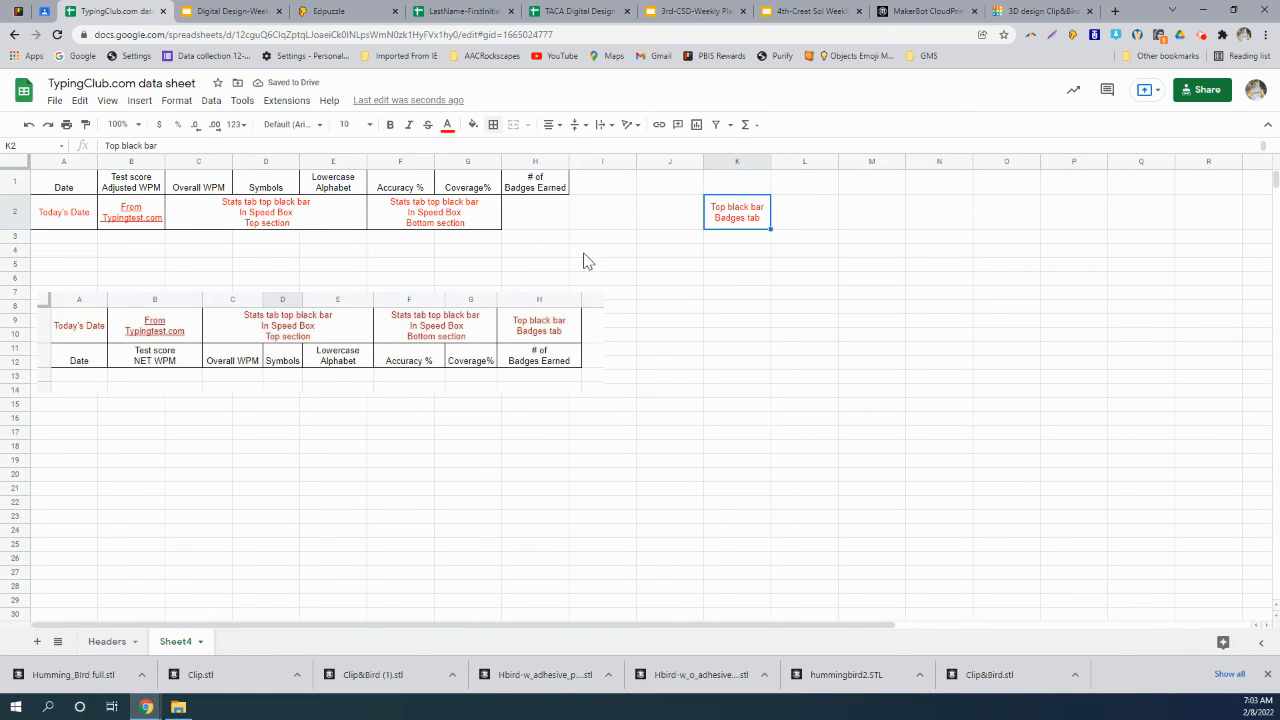
pyautogui.hotkey('ctrl', 'z')
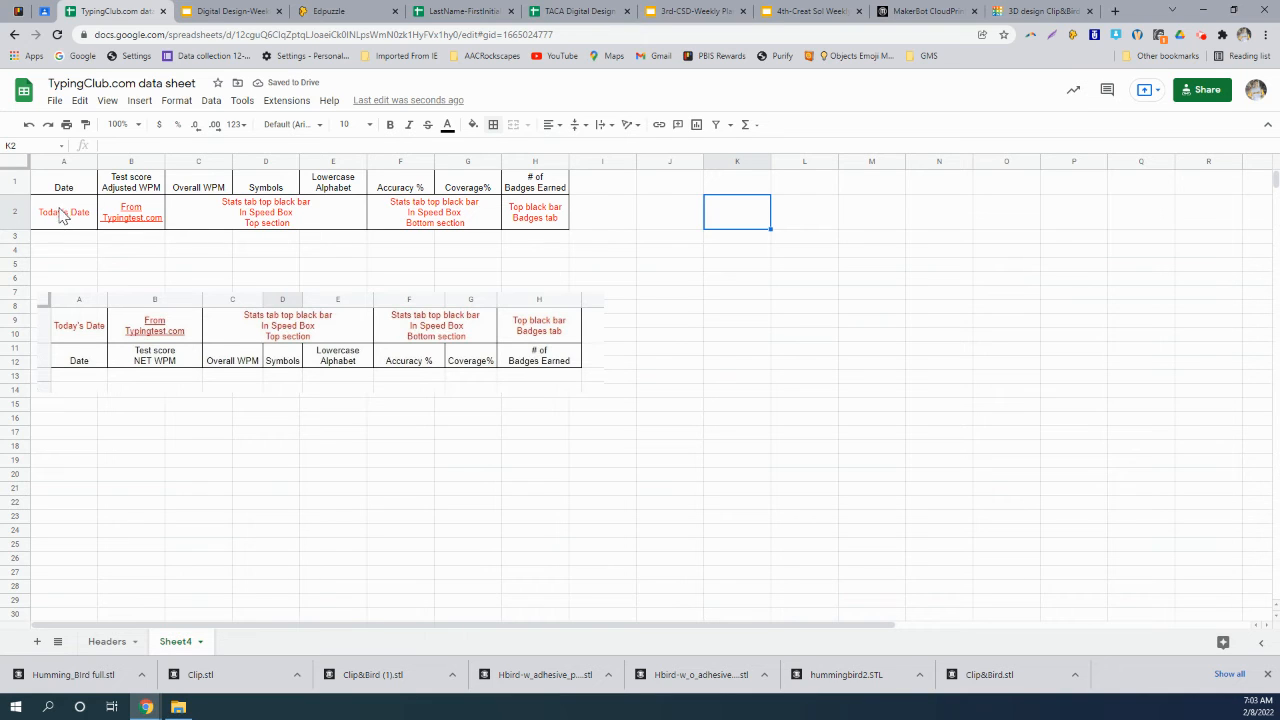
# Move the red instruction row 2 above row 1 so it becomes the first row.
pyautogui.click(14, 211)
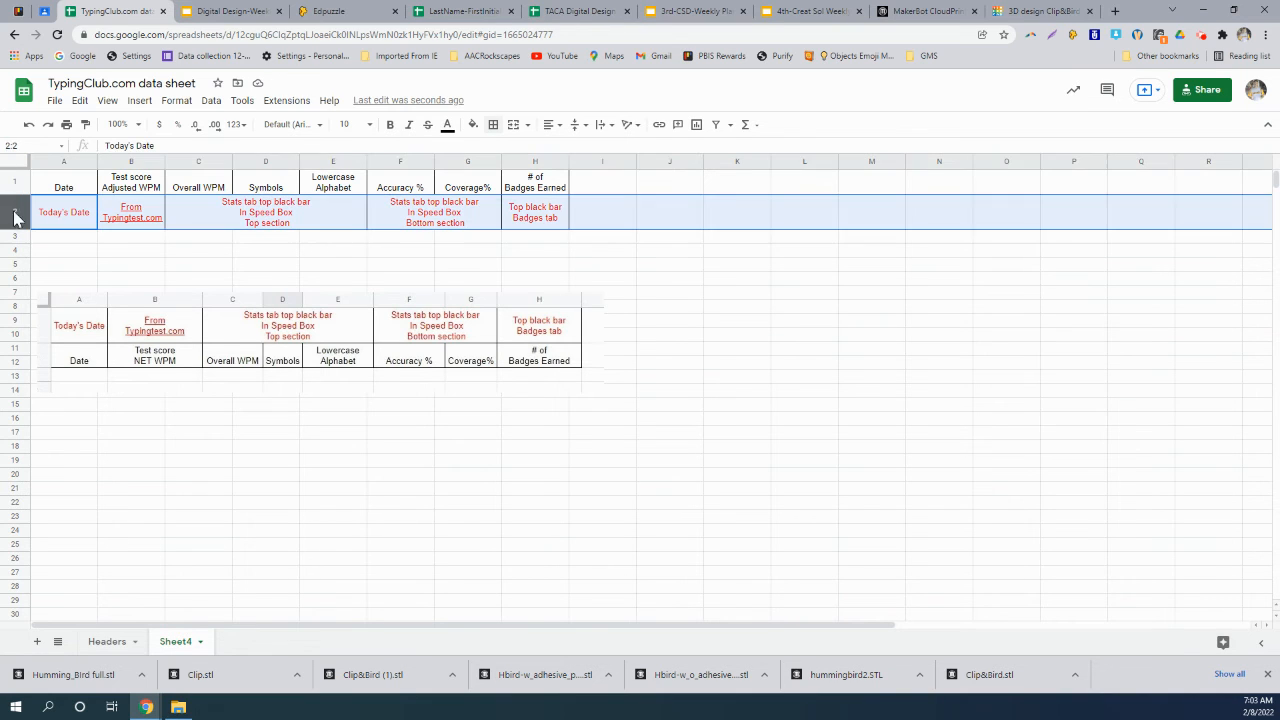
pyautogui.moveTo(13, 208); pyautogui.dragTo(12, 174)
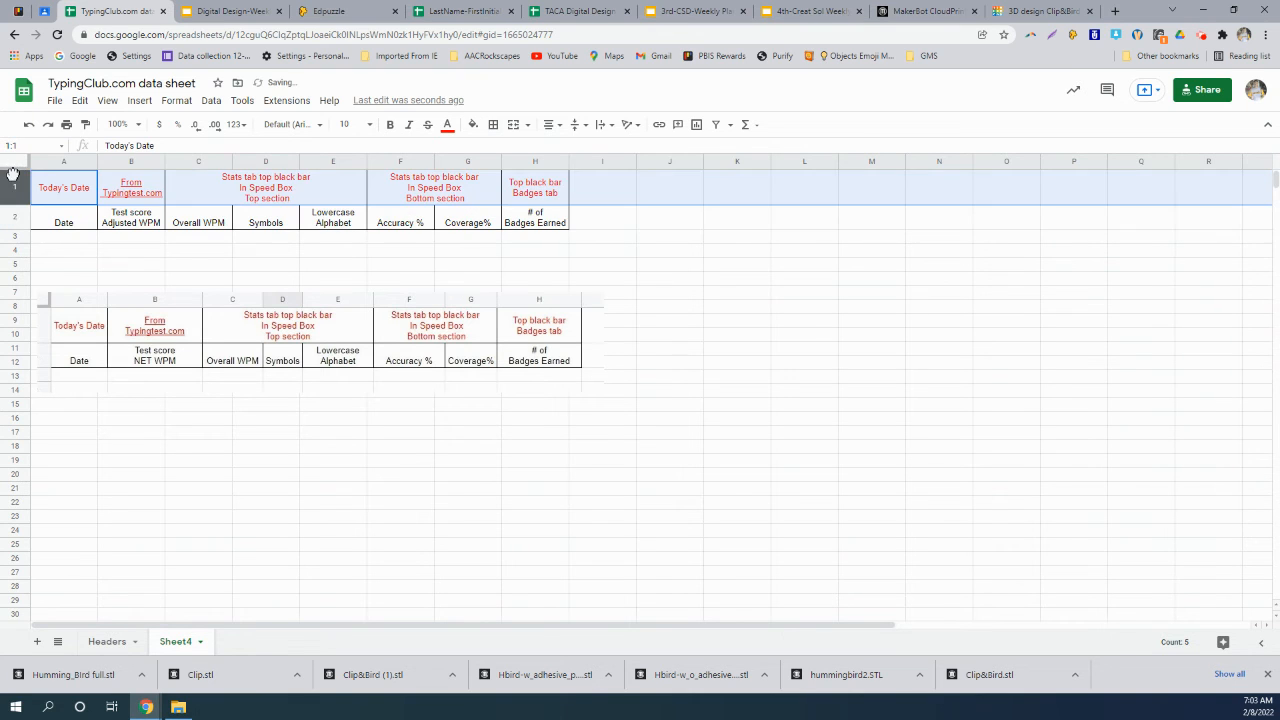
pyautogui.click(74, 240)
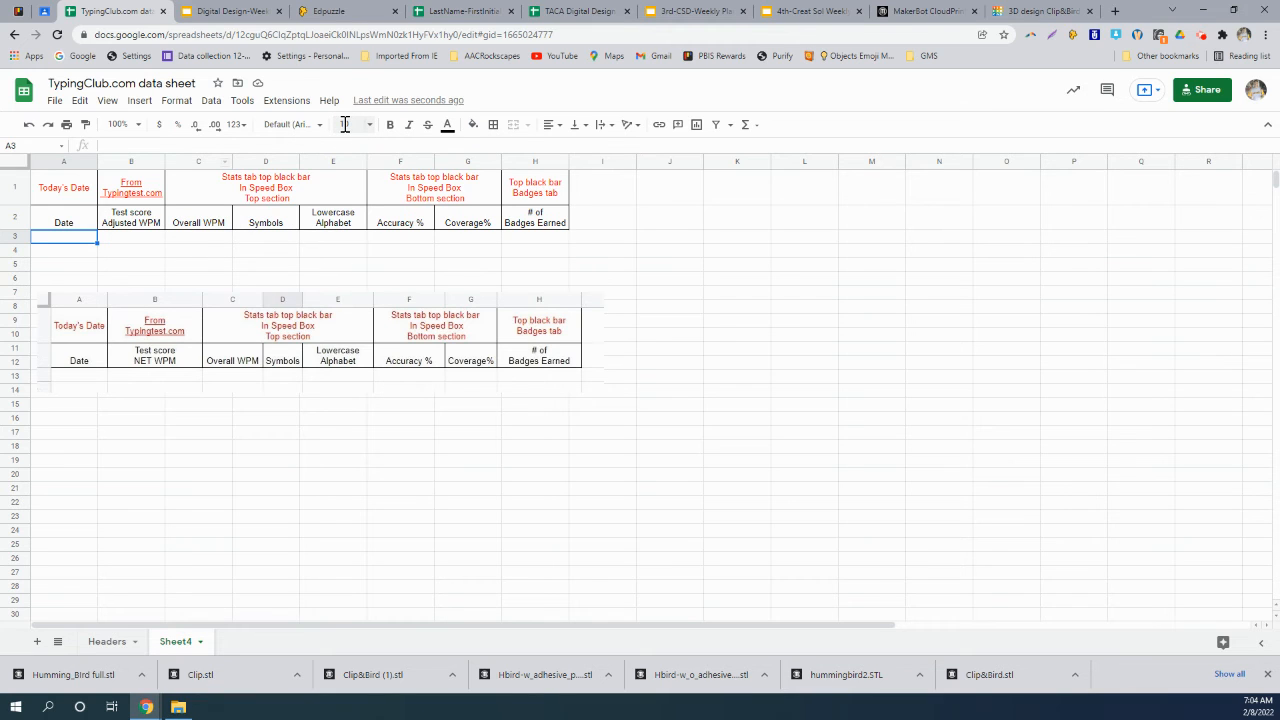
# Set the column headings in A2:H2 to font size 12 and make them bold.
pyautogui.click(70, 224)
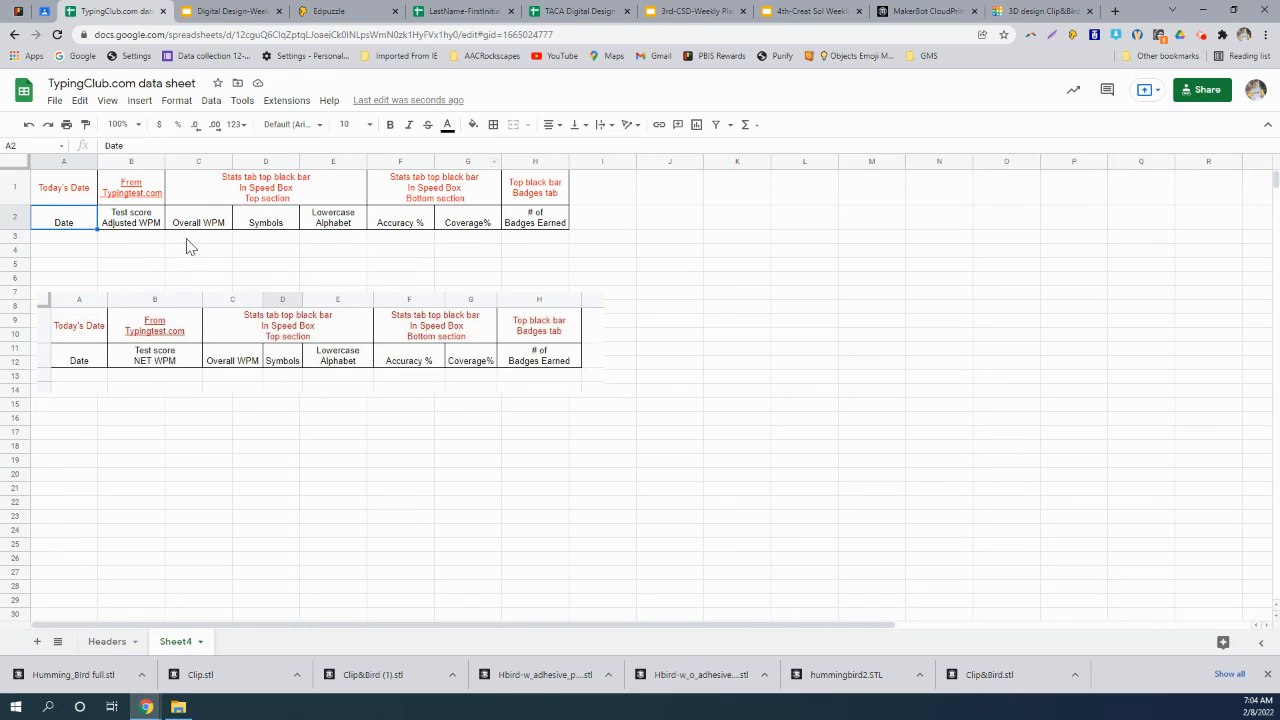
pyautogui.click(14, 218)
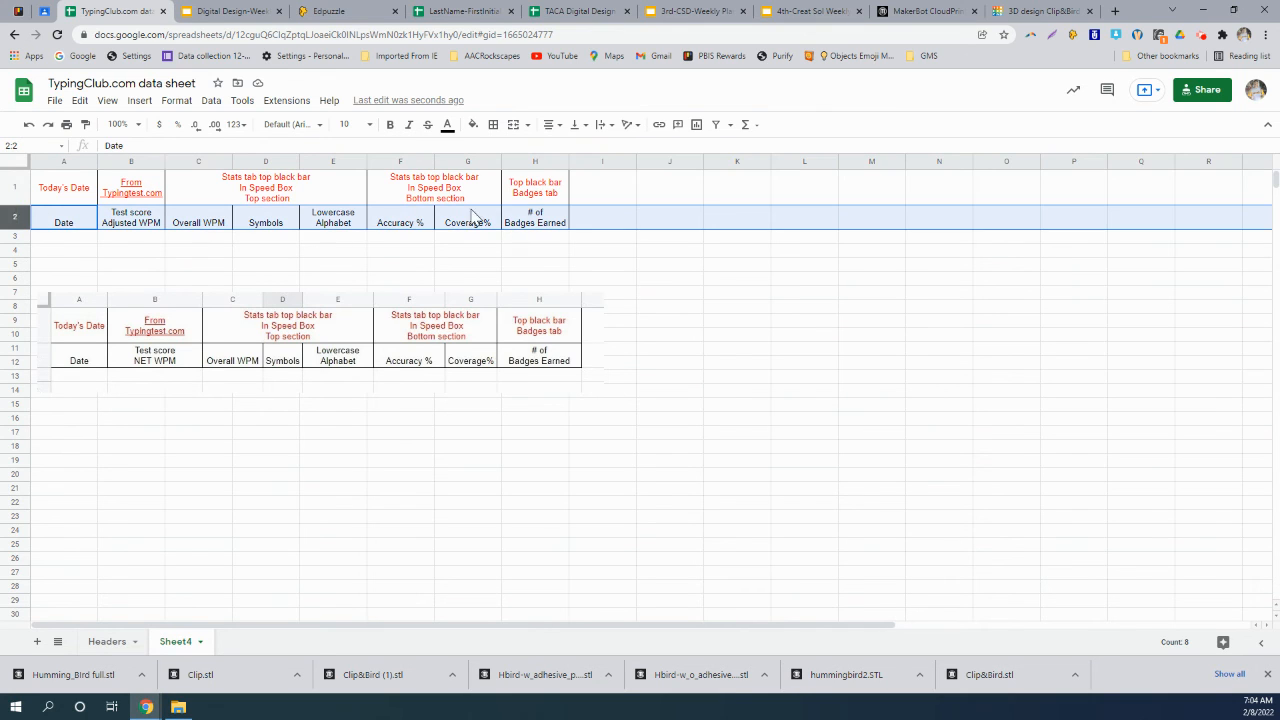
pyautogui.click(390, 275)
pyautogui.moveTo(75, 226); pyautogui.dragTo(530, 230)
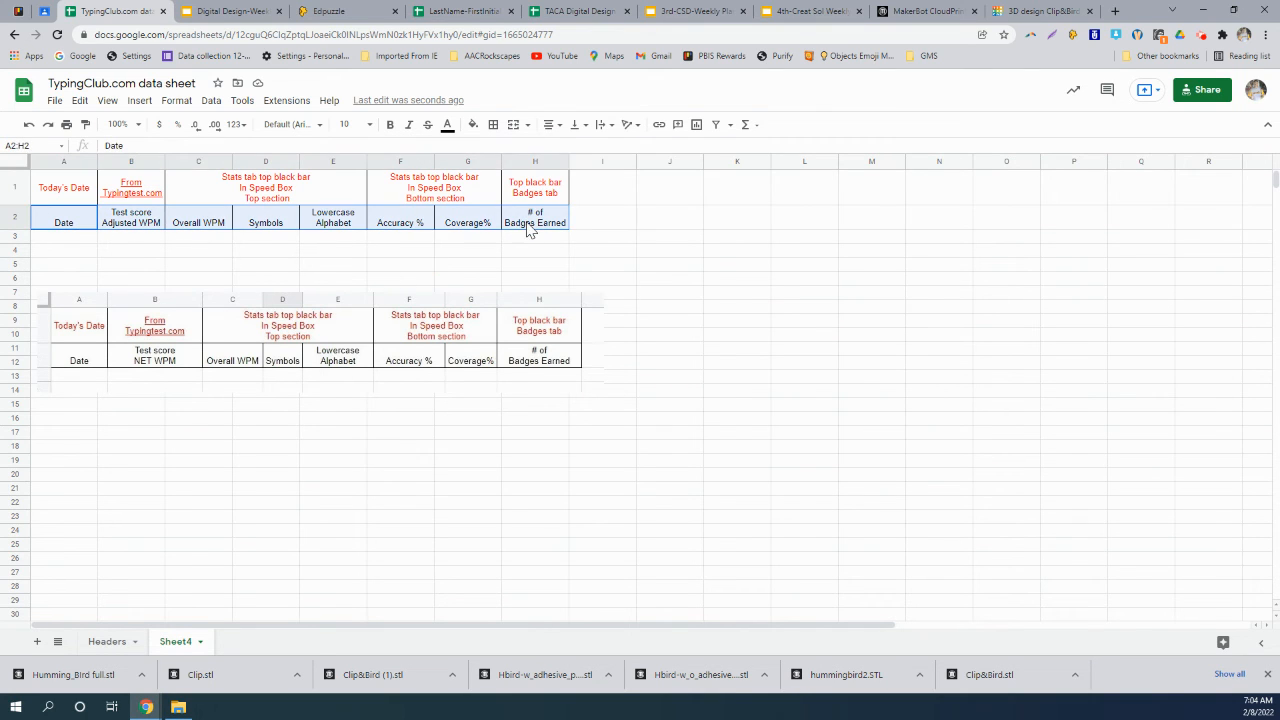
pyautogui.click(352, 124)
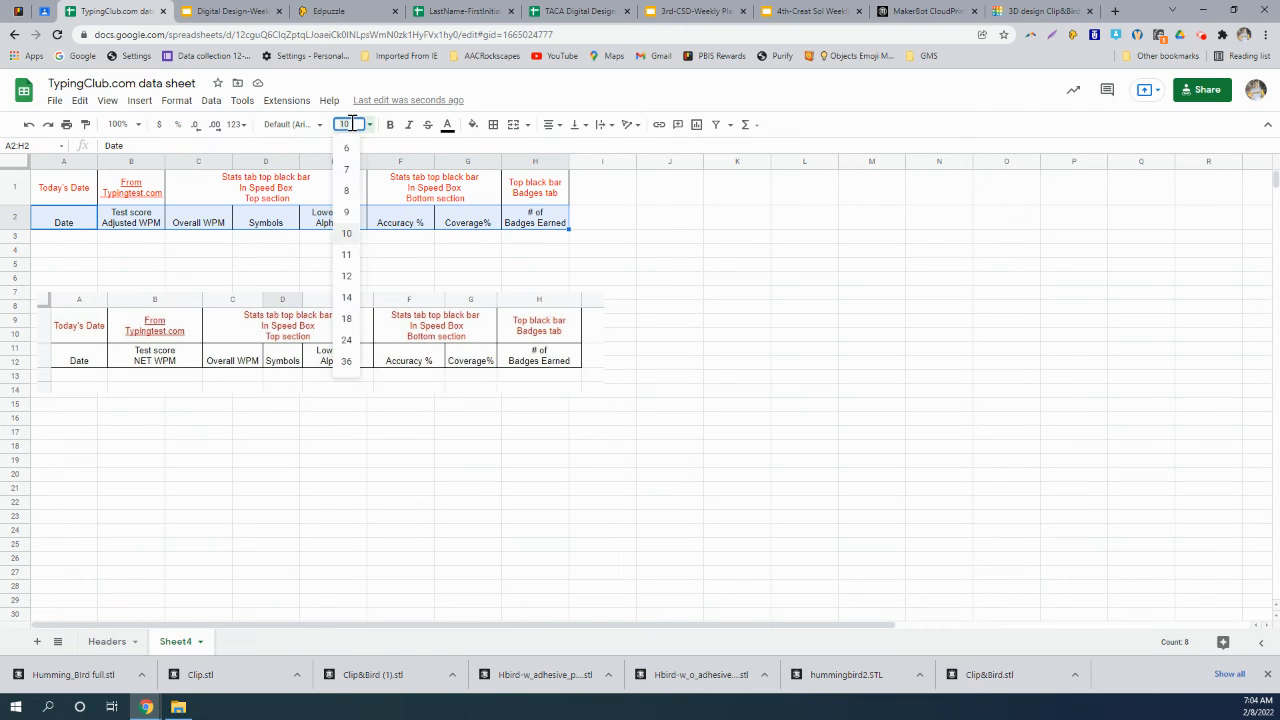
pyautogui.click(347, 279)
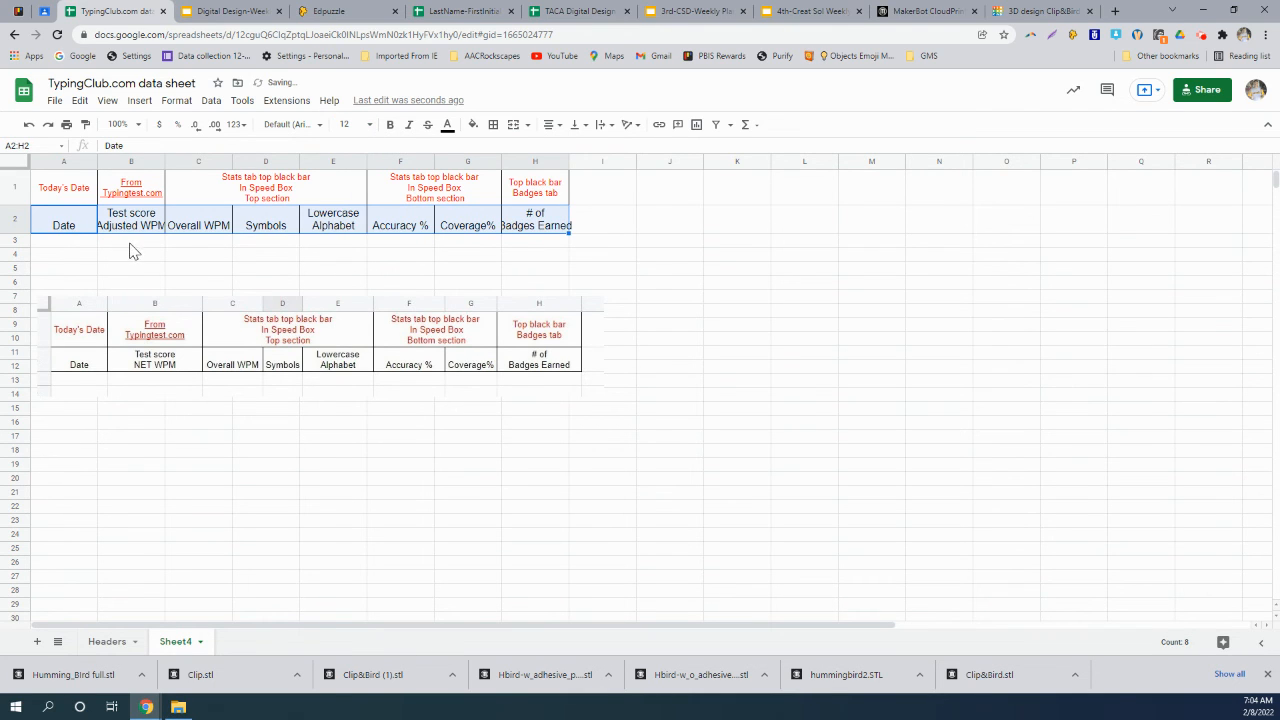
pyautogui.click(390, 125)
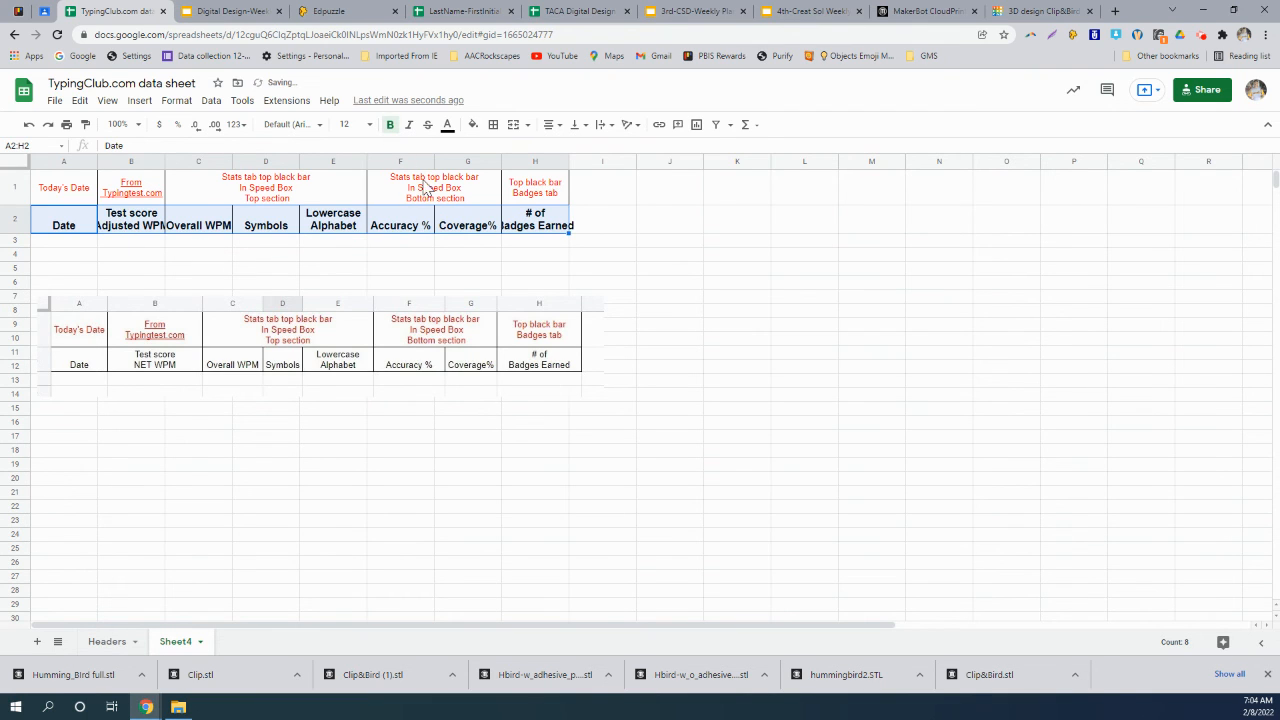
pyautogui.click(411, 254)
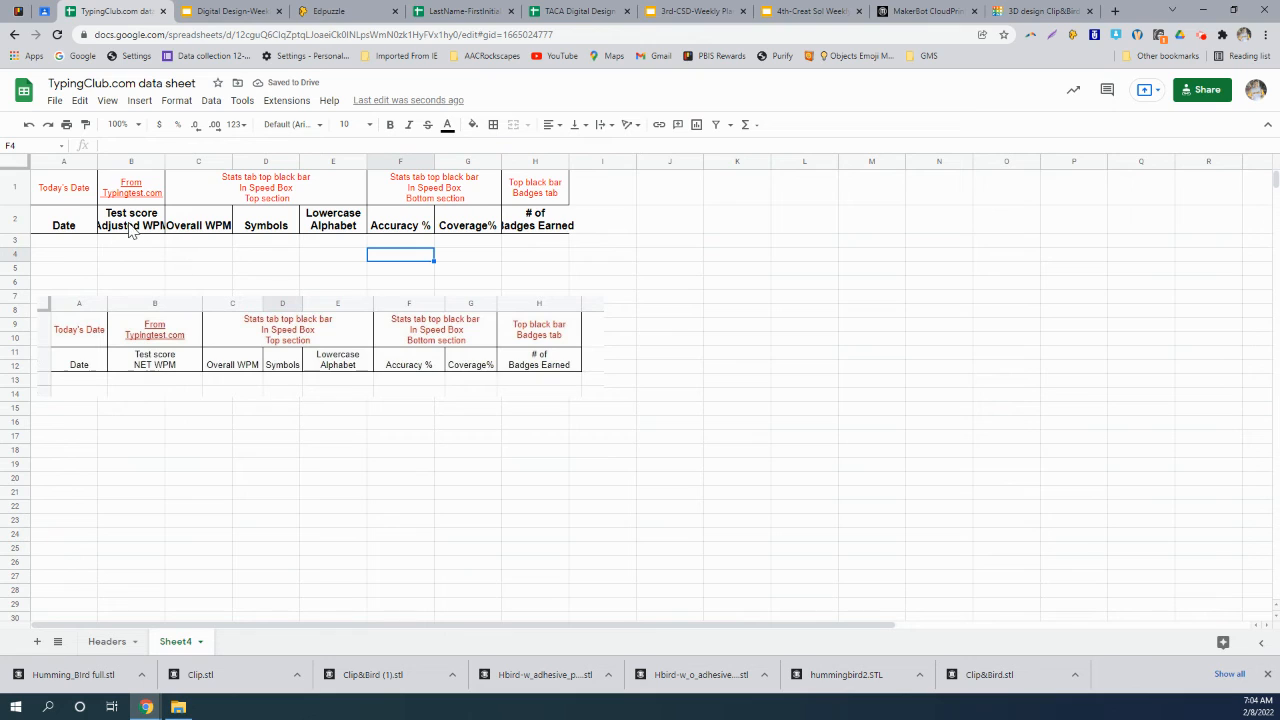
# Widen column B slightly to fit the "Test score Adjusted WPM" heading.
pyautogui.press('ctrl')
pyautogui.press('ctrl')
pyautogui.press('ctrl')
pyautogui.press('ctrl')
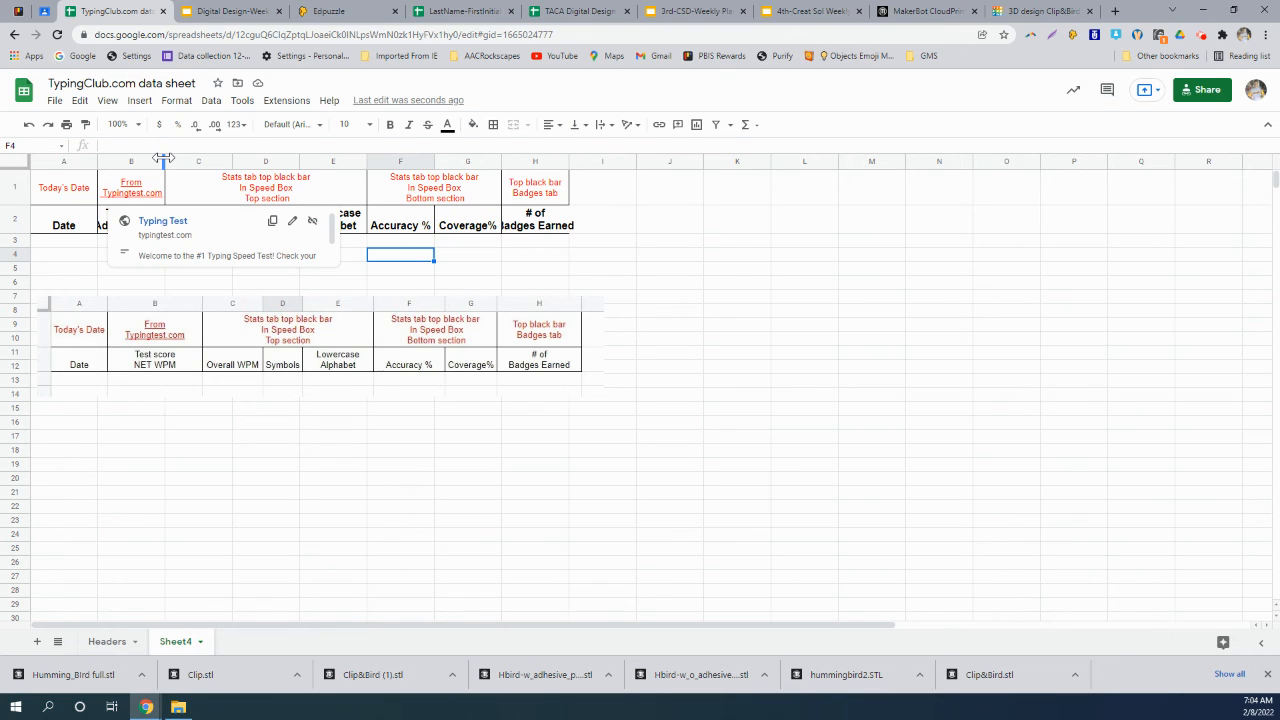
pyautogui.moveTo(163, 159); pyautogui.dragTo(163, 159)
pyautogui.moveTo(163, 160); pyautogui.dragTo(171, 161)
pyautogui.click(149, 268)
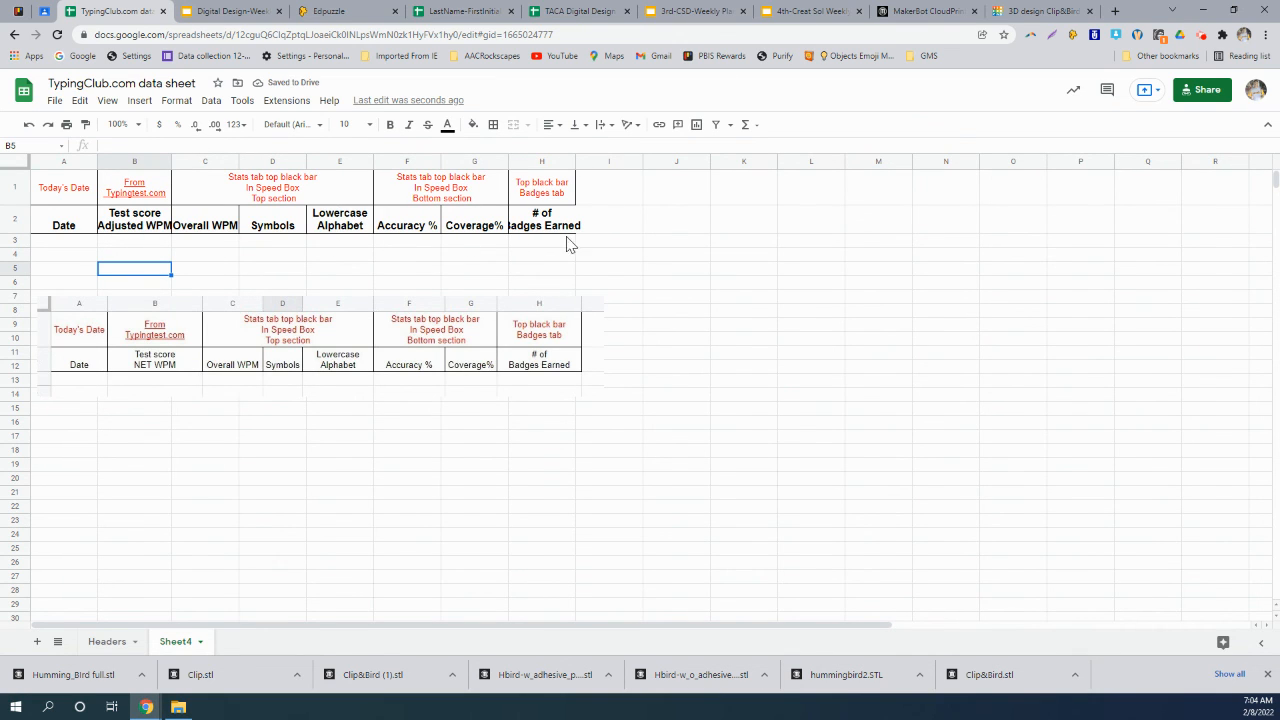
# Widen column H until the "# of Badges Earned" heading fits with a little spare room.
pyautogui.moveTo(573, 162); pyautogui.dragTo(585, 162)
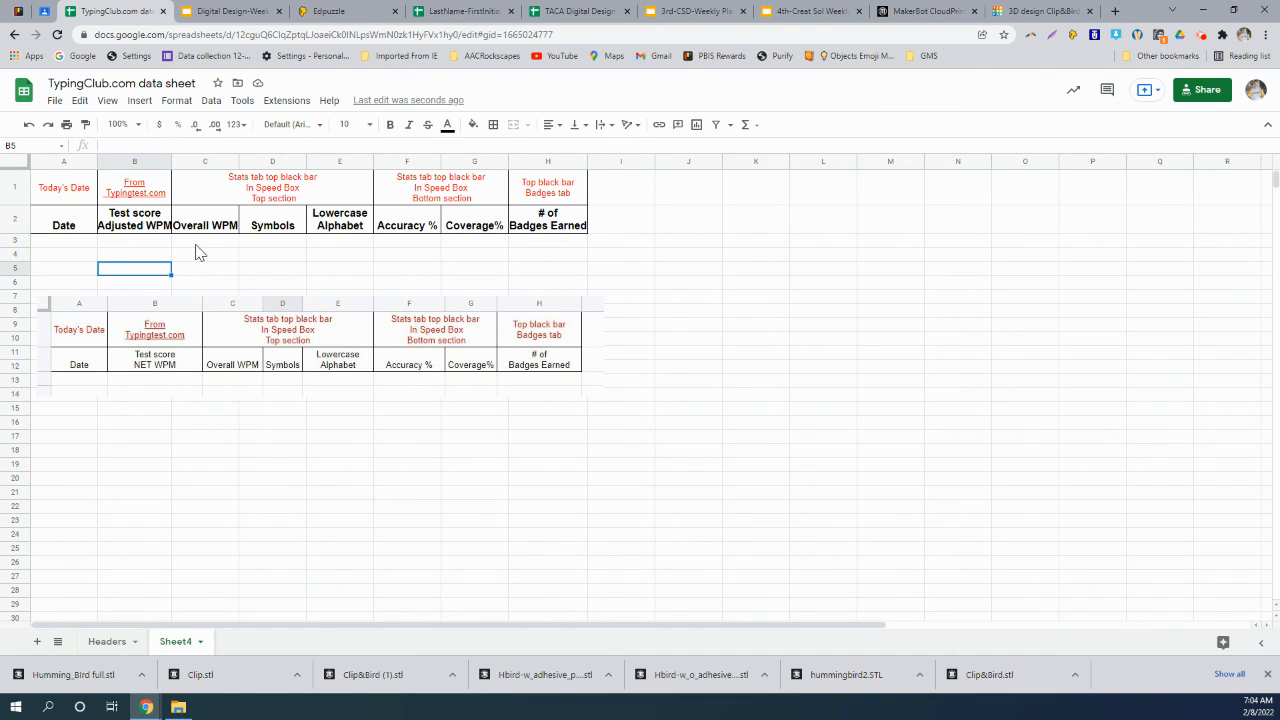
pyautogui.click(586, 161)
pyautogui.moveTo(586, 161); pyautogui.dragTo(589, 161)
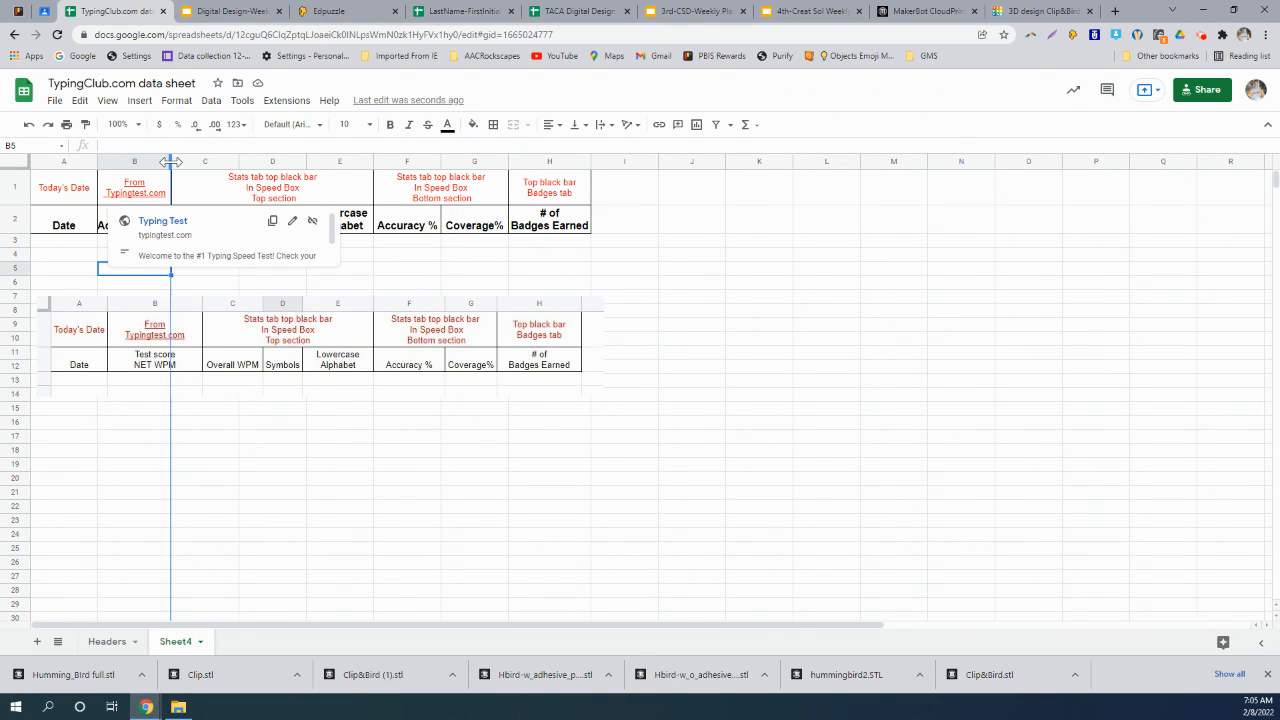
# Widen column B a little more and narrow column A to fit "Today's Date".
pyautogui.moveTo(172, 177); pyautogui.dragTo(178, 178)
pyautogui.click(369, 271)
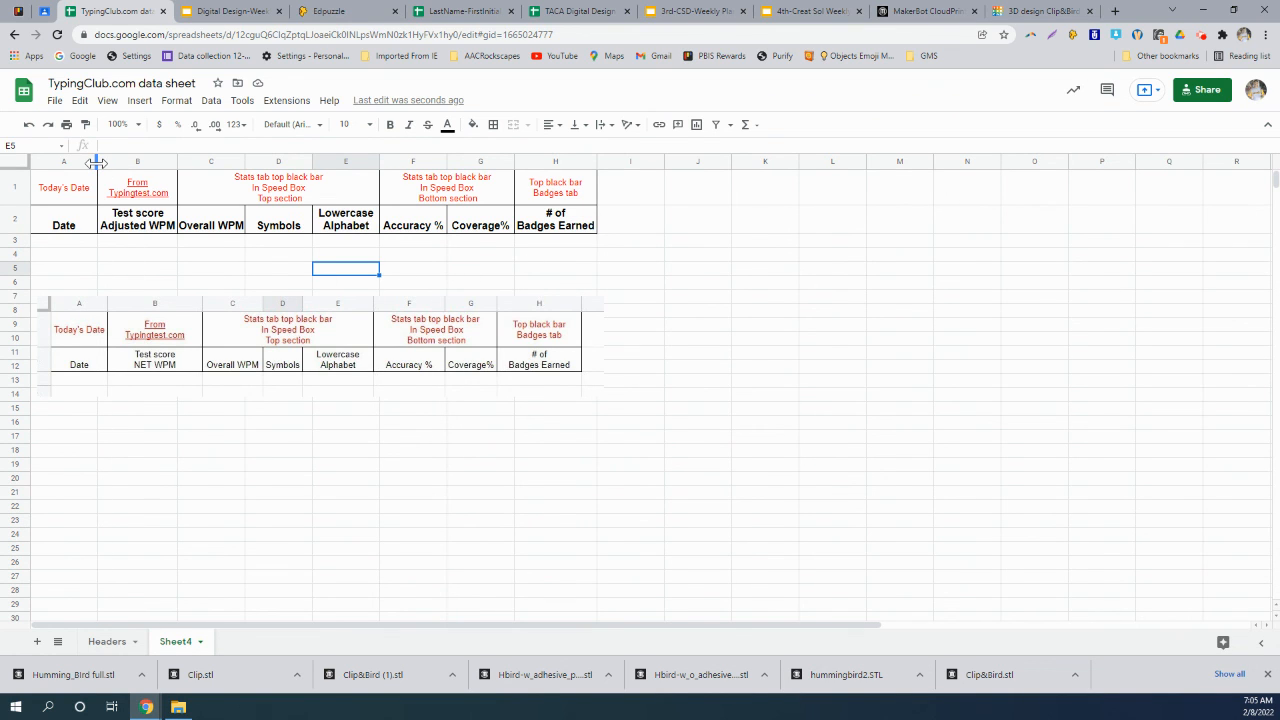
pyautogui.moveTo(96, 162); pyautogui.dragTo(87, 162)
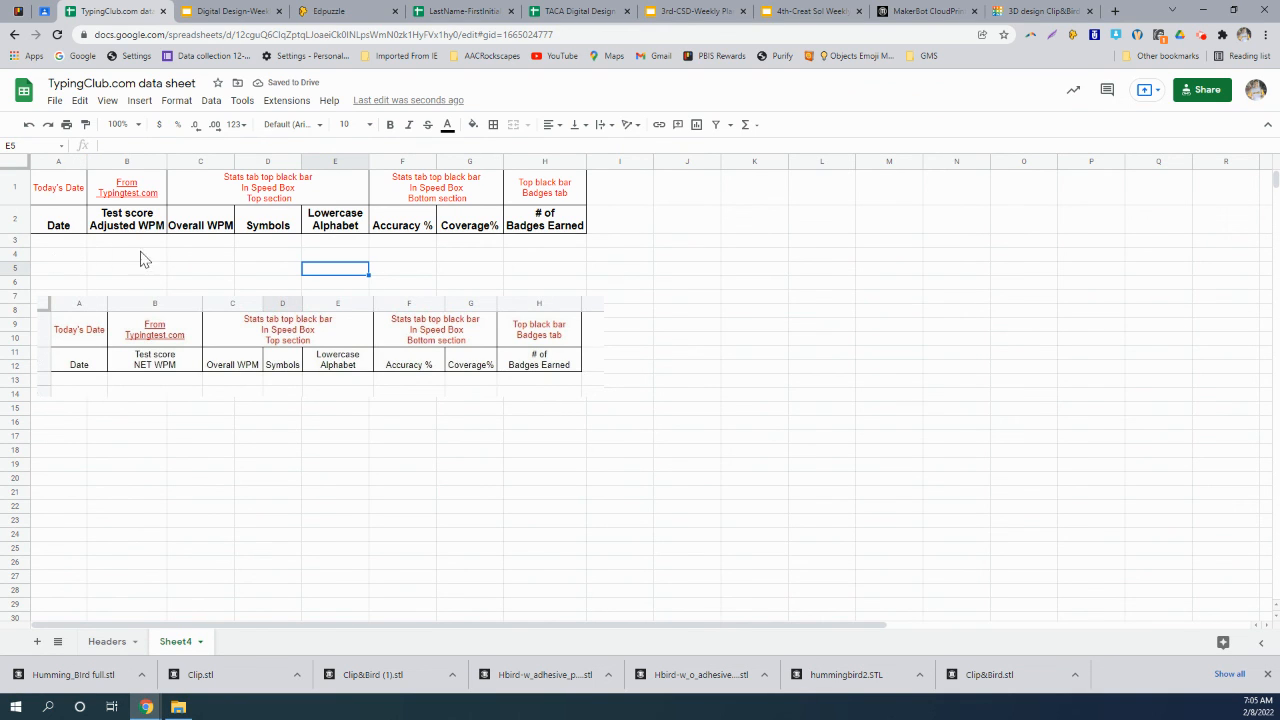
# Compare the font size and bold setting of the row 2 headings with those of the merged cell C1:E1.
pyautogui.moveTo(127, 187)
pyautogui.click(68, 228)
pyautogui.click(20, 218)
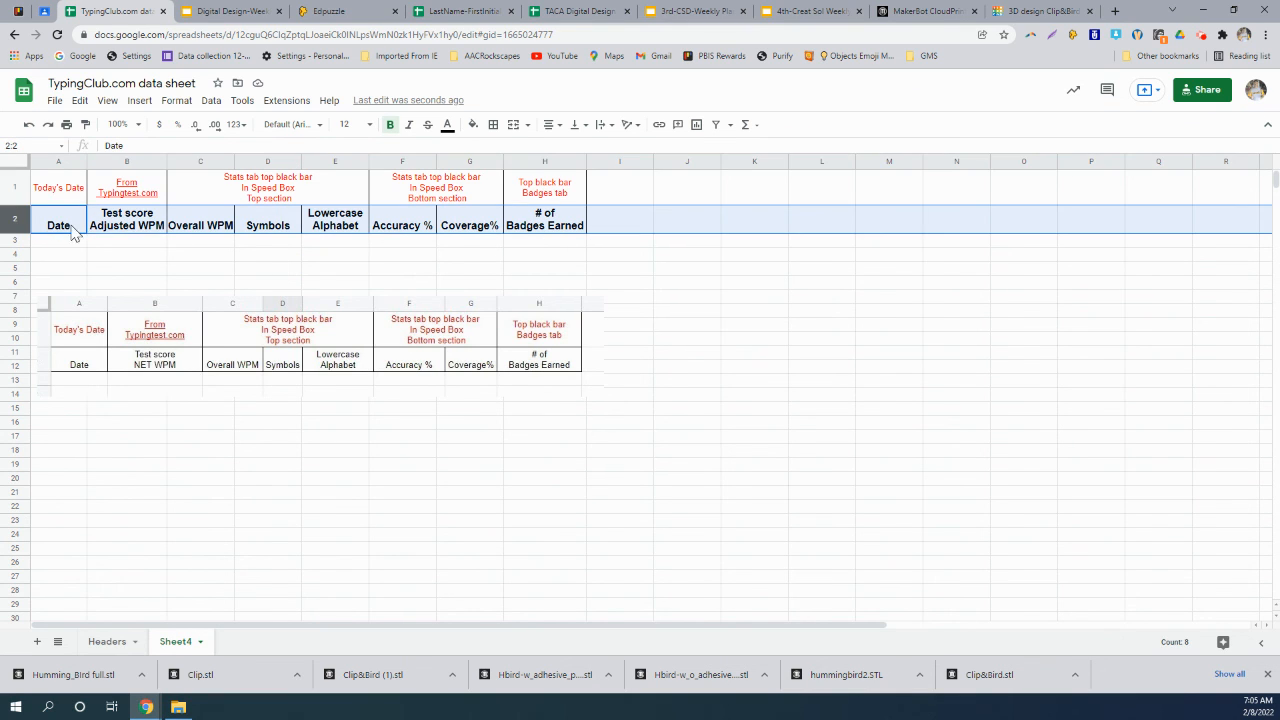
pyautogui.click(253, 192)
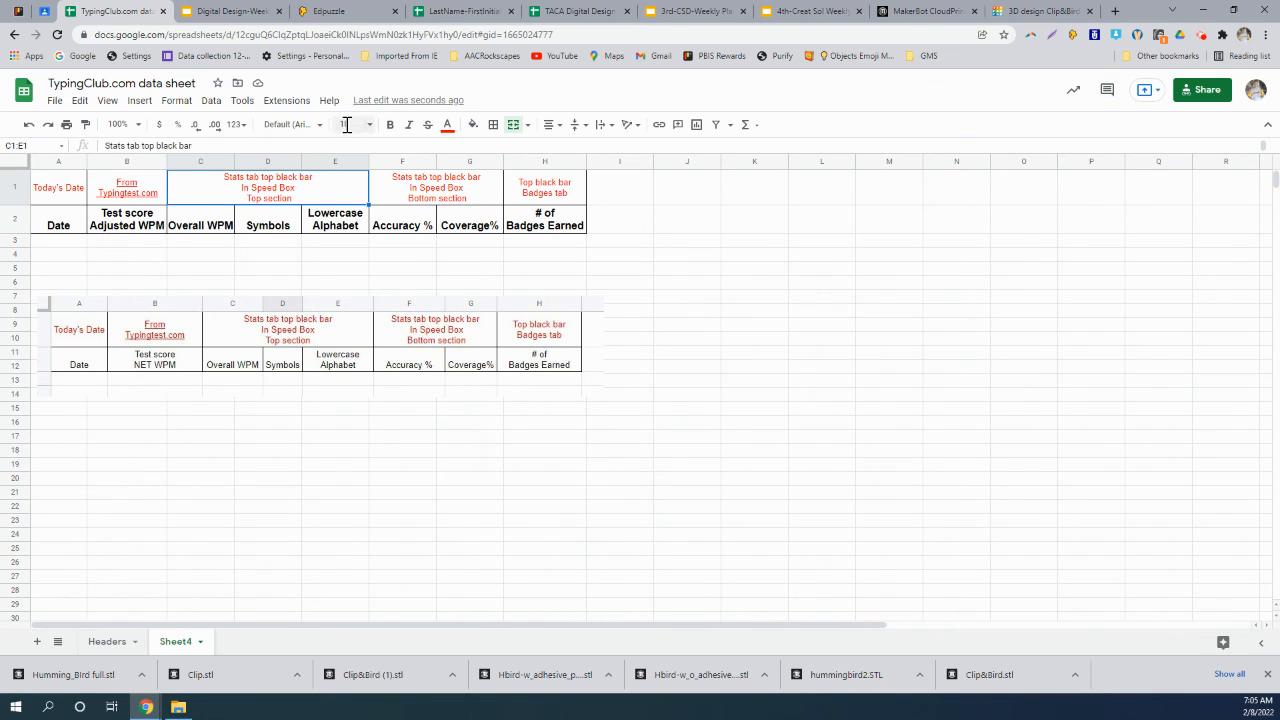